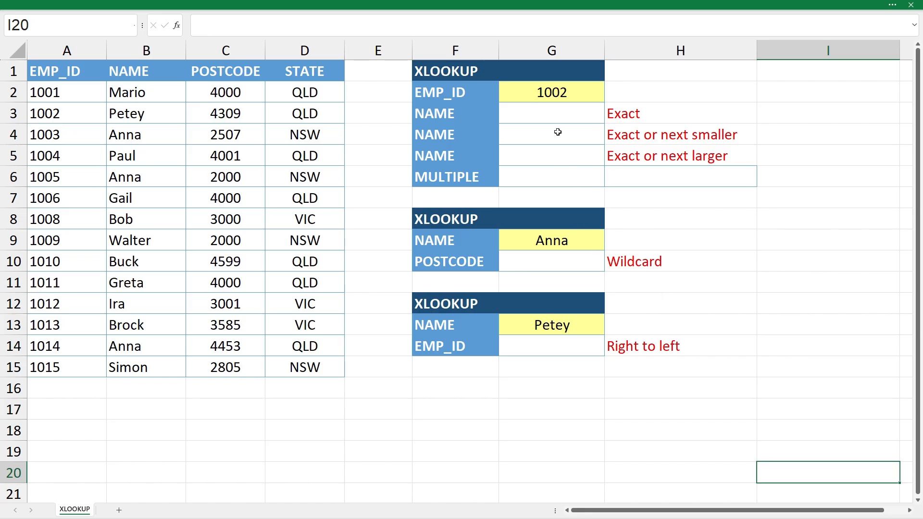
Start an XLOOKUP formula in G3 with G2 as lookup value, A2:A15 as lookup array and B2:B15 as return array
click(554, 113)
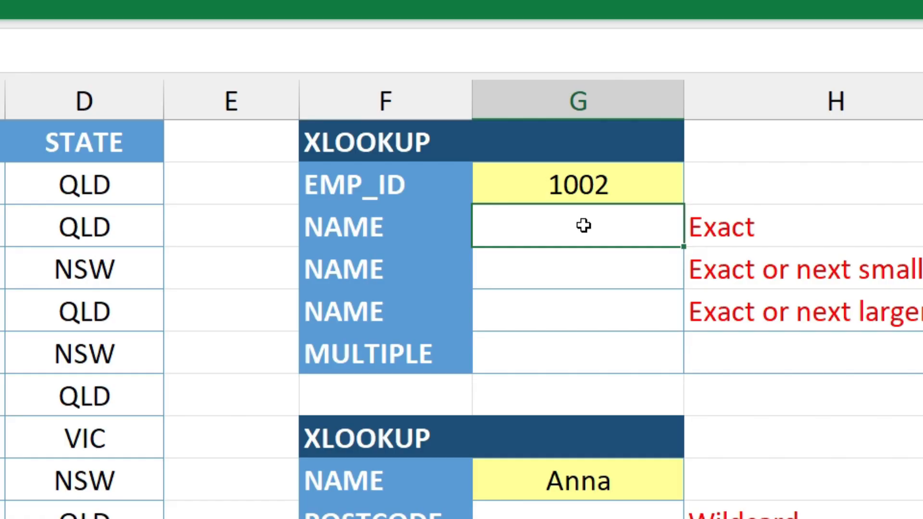
text(=xlookup()
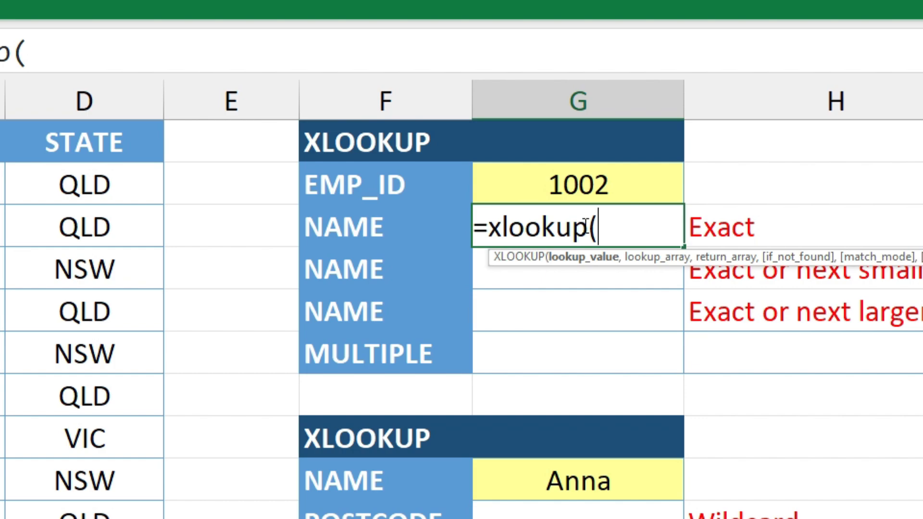
click(613, 186)
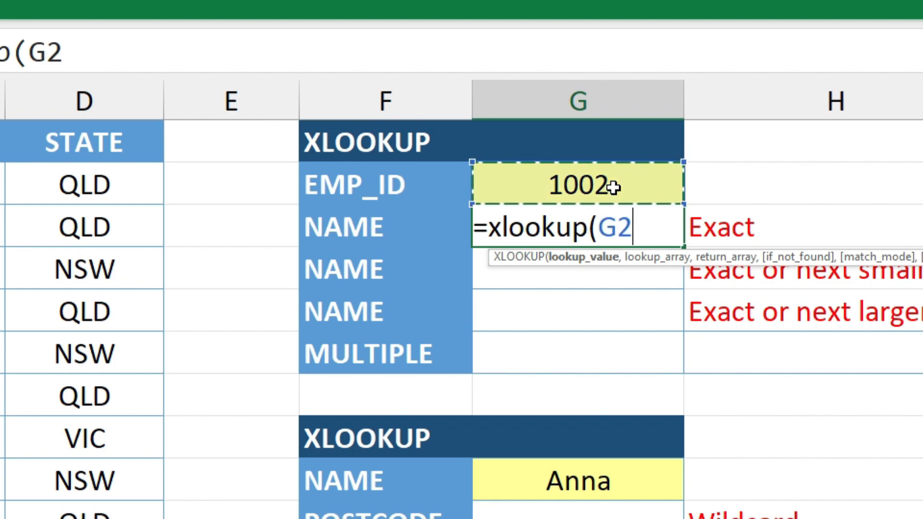
text(,)
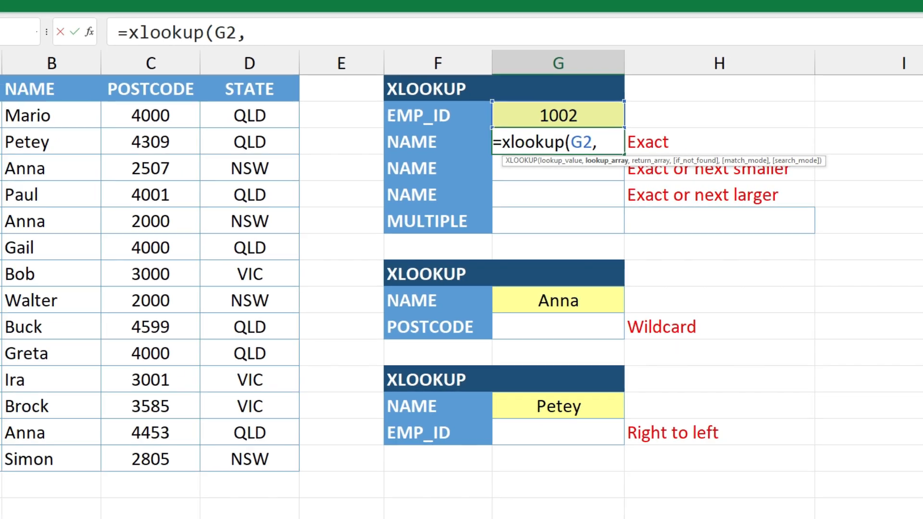
drag(67, 92, 72, 359)
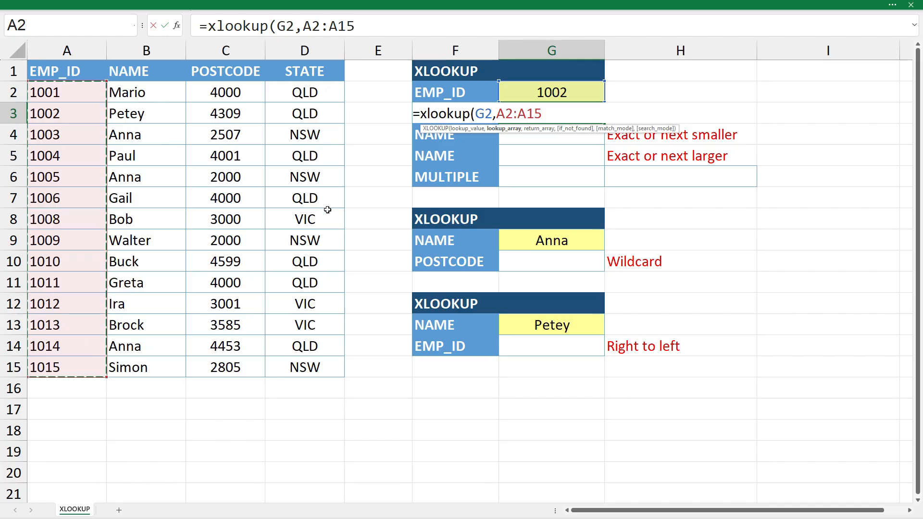
text(,)
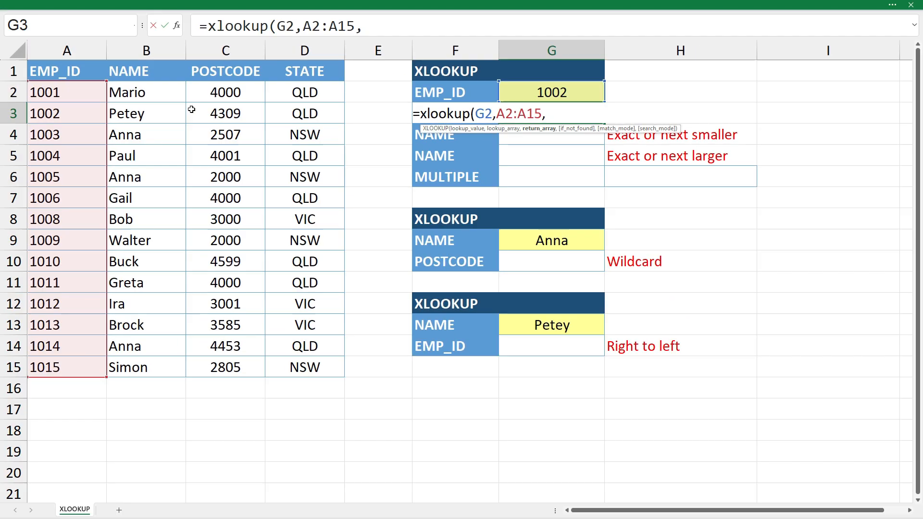
drag(178, 93, 159, 361)
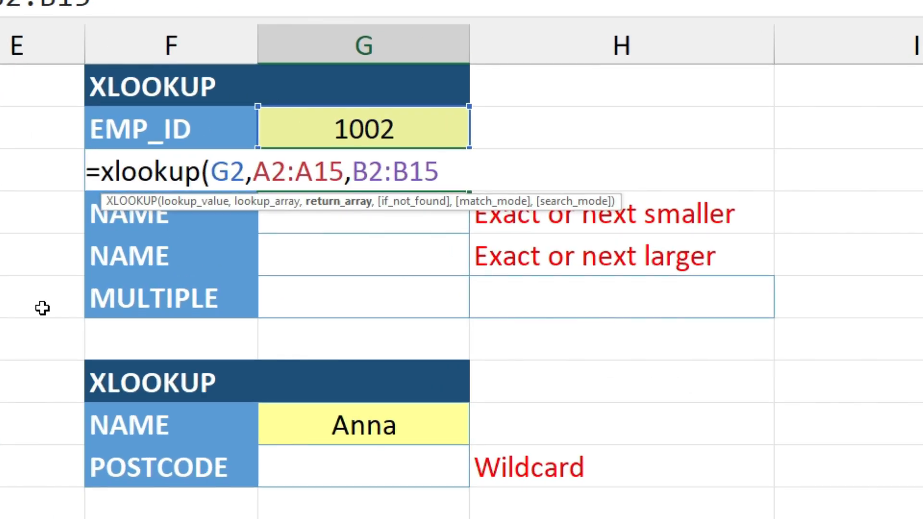
Complete the G3 formula with "Not Found" as the if-not-found text, match mode 0 (exact) and search mode 1 (first-to-last)
text(,)
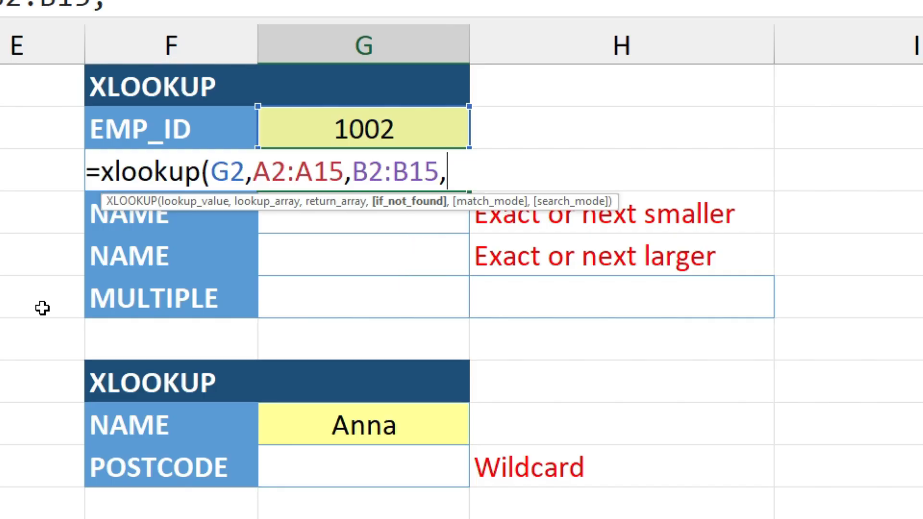
text("Not Found")
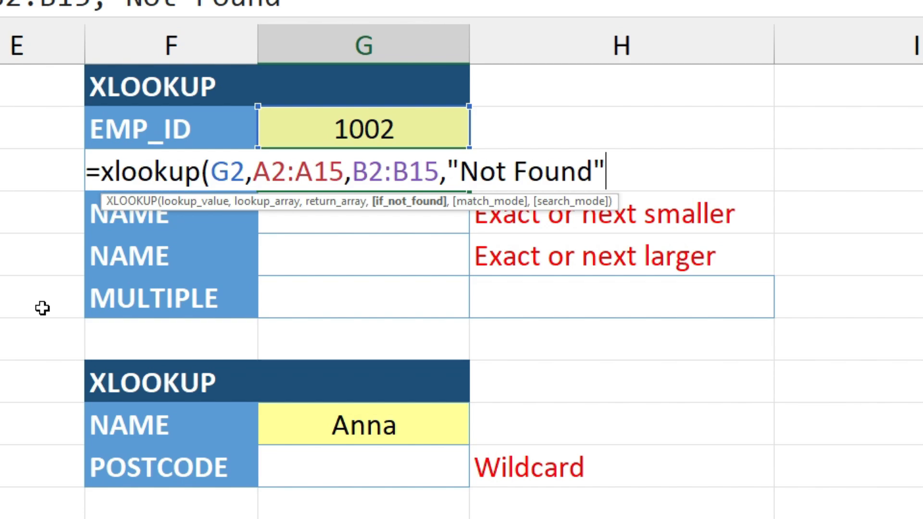
text(,)
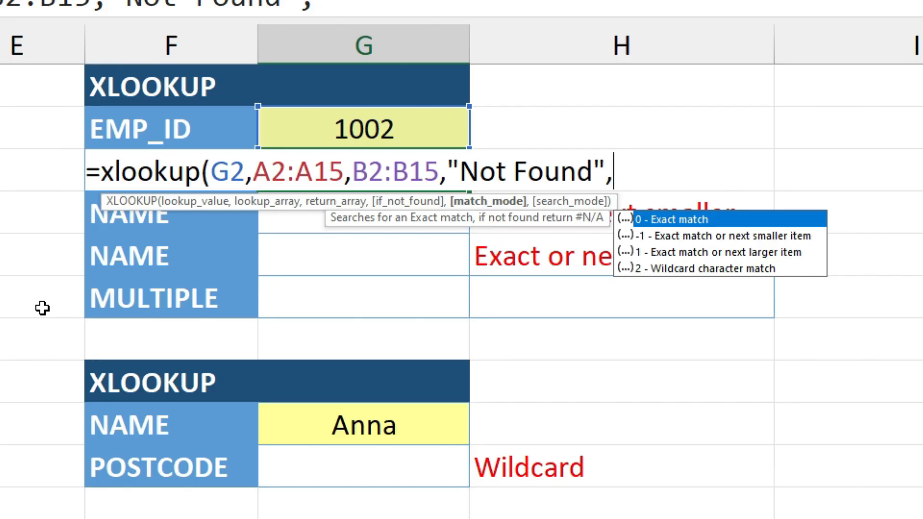
text(0,)
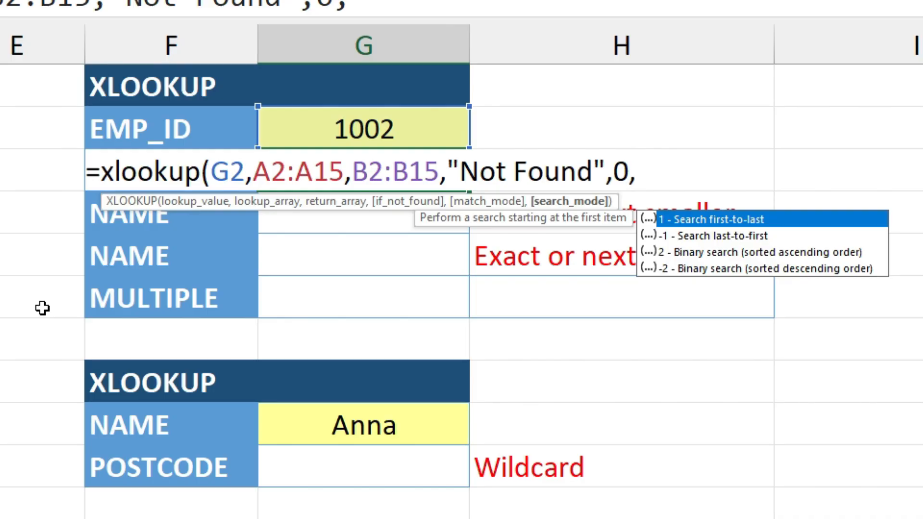
text(1)
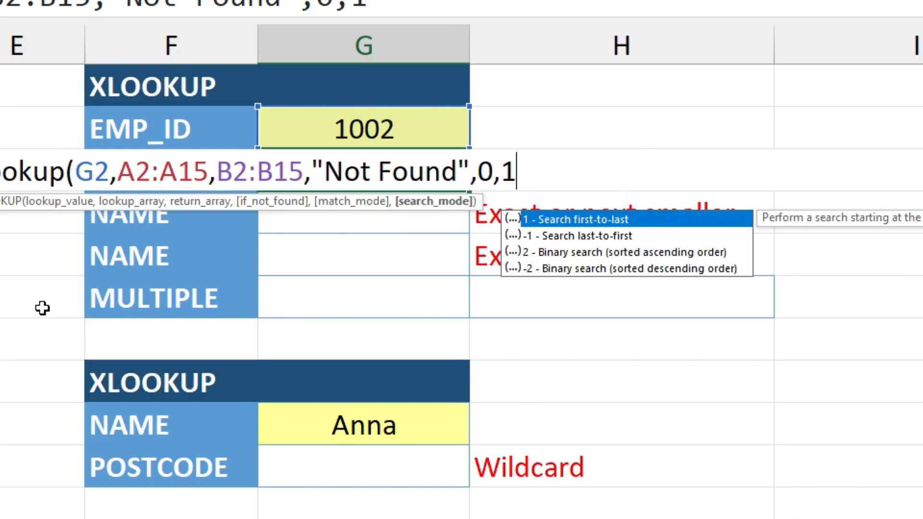
text())
key(Return)
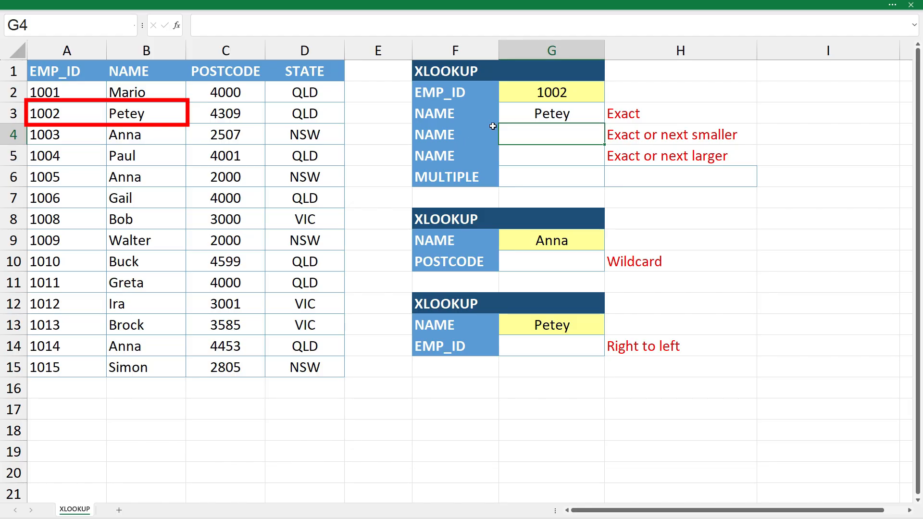
Test the exact-match formula in G3 by setting the EMP_ID in G2 to 1007
click(510, 114)
click(468, 27)
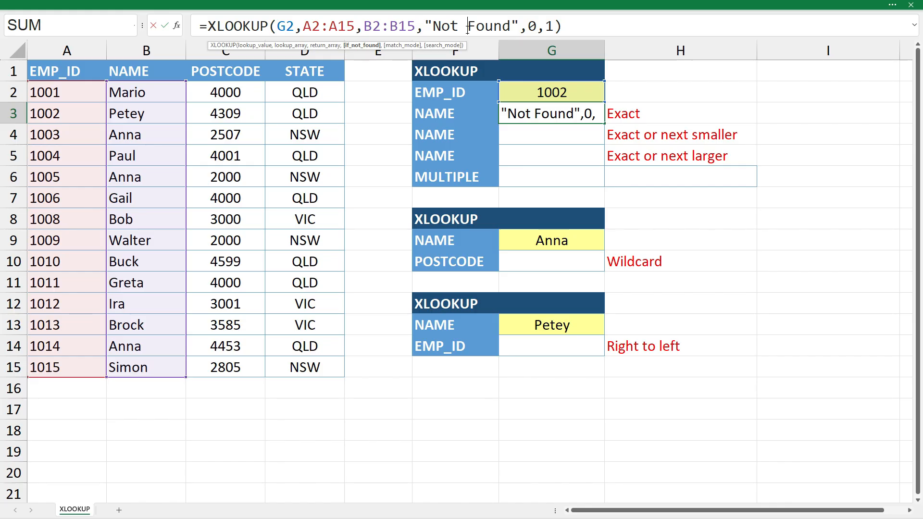
key(ctrl+Return)
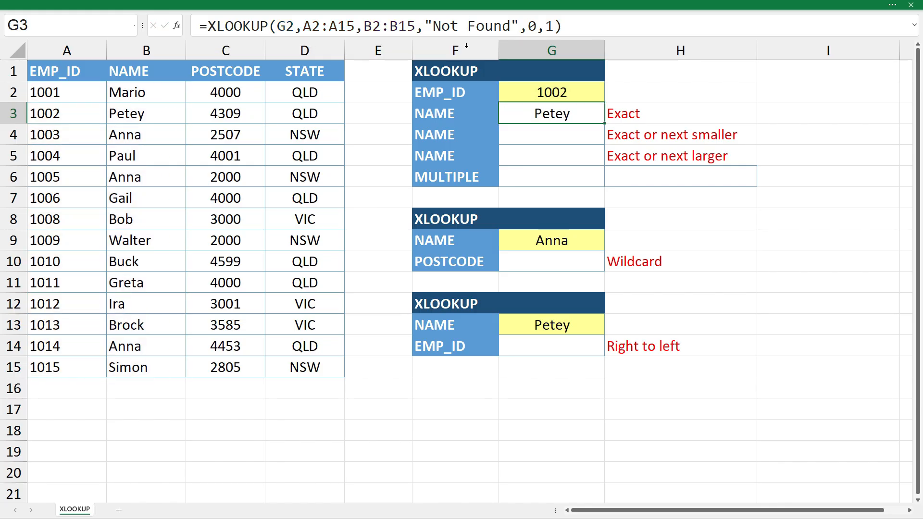
click(569, 96)
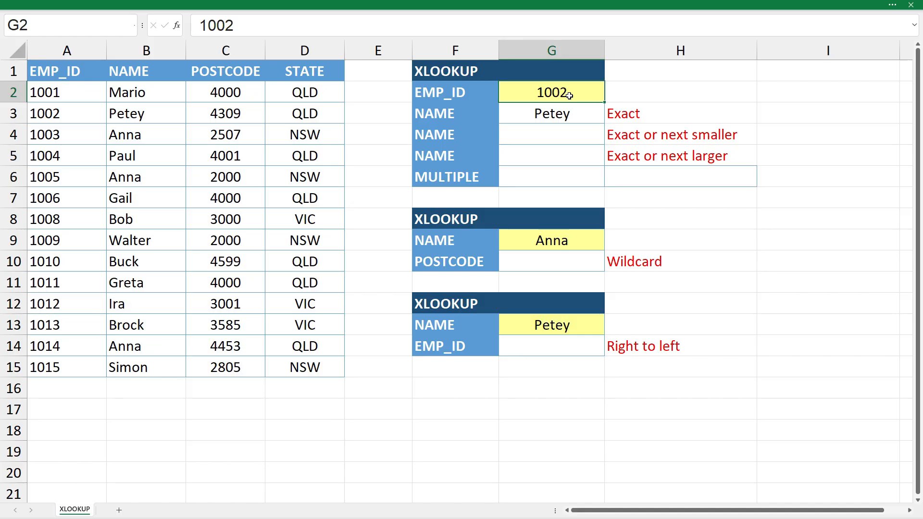
text(1007)
key(Return)
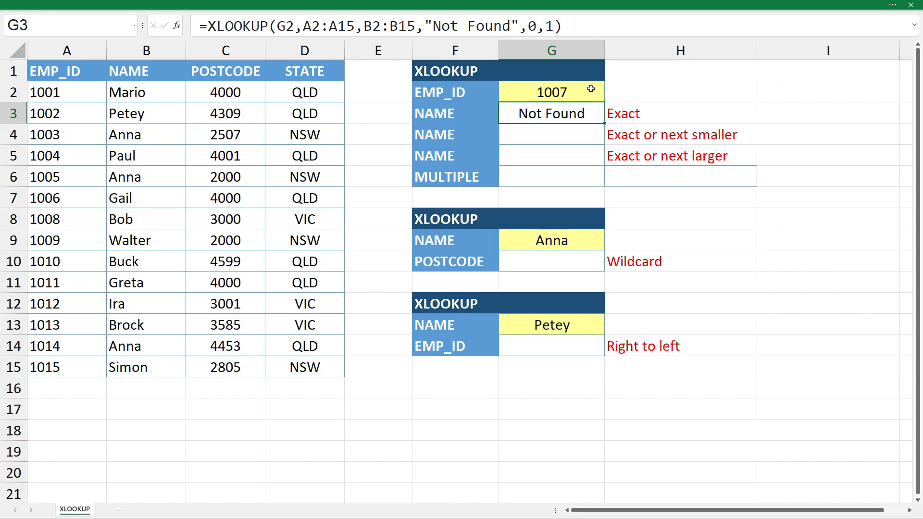
click(569, 26)
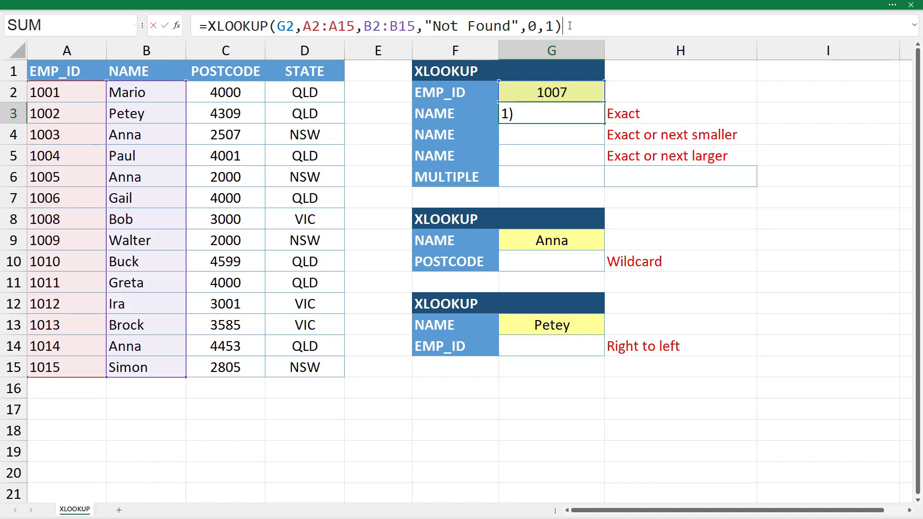
key(ctrl+Return)
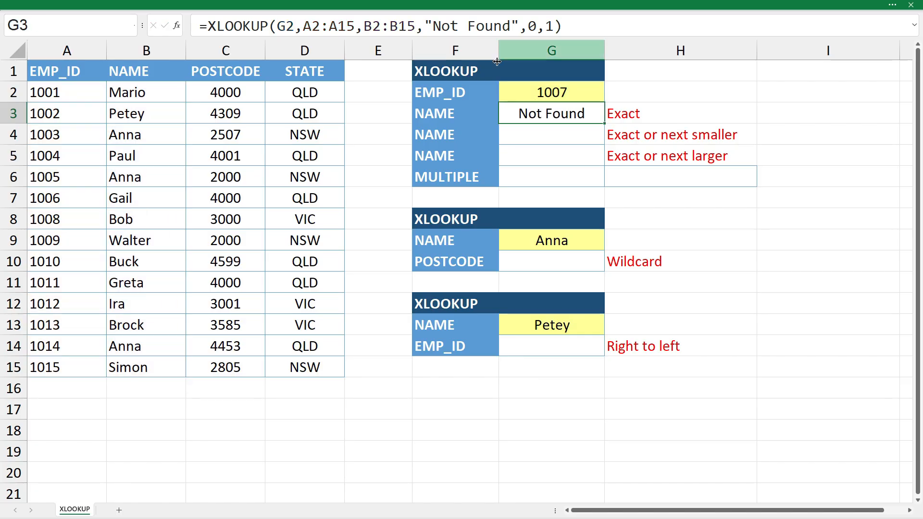
Set the EMP_ID lookup value in G2 back to 1002
click(525, 89)
text(1002)
key(Return)
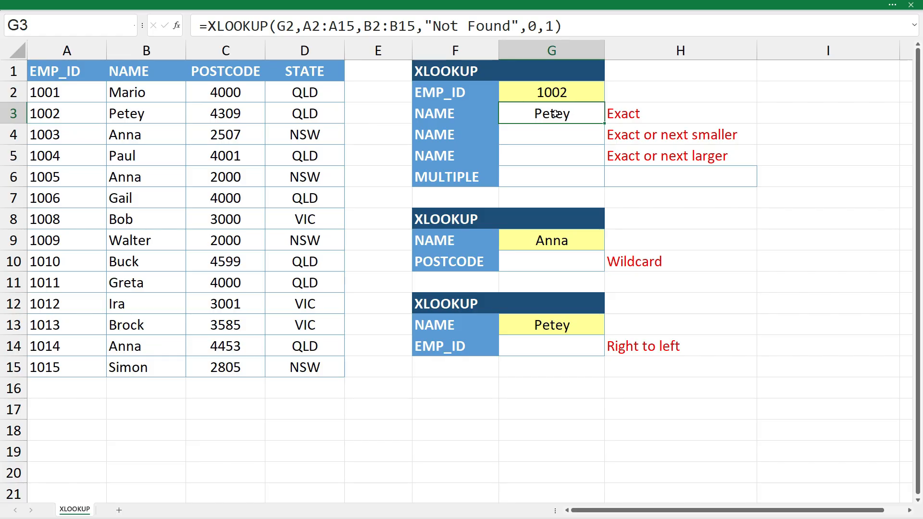
Make the references in the G3 formula absolute: $G$2, $A$2:$A$15 and $B$2:$B$15
click(287, 25)
key(F4)
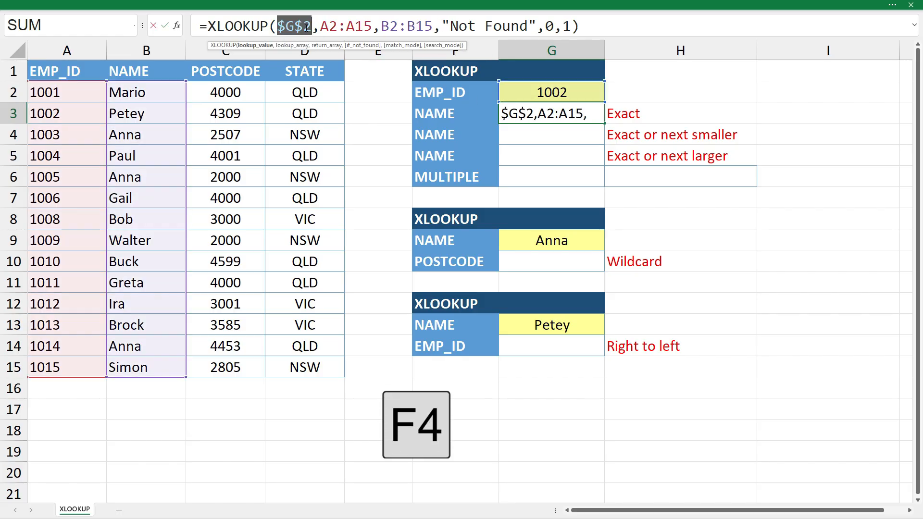
click(329, 25)
key(F4)
click(381, 25)
key(F4)
click(423, 25)
key(F4)
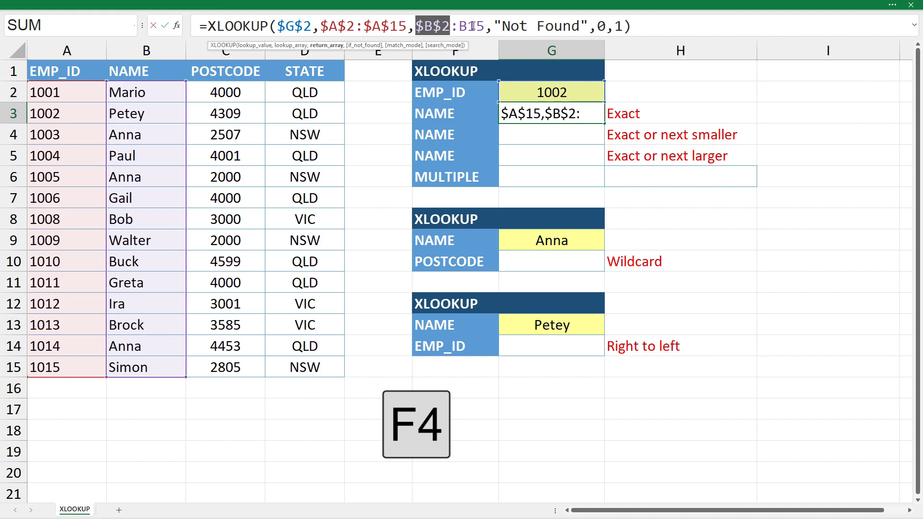
click(473, 25)
key(F4)
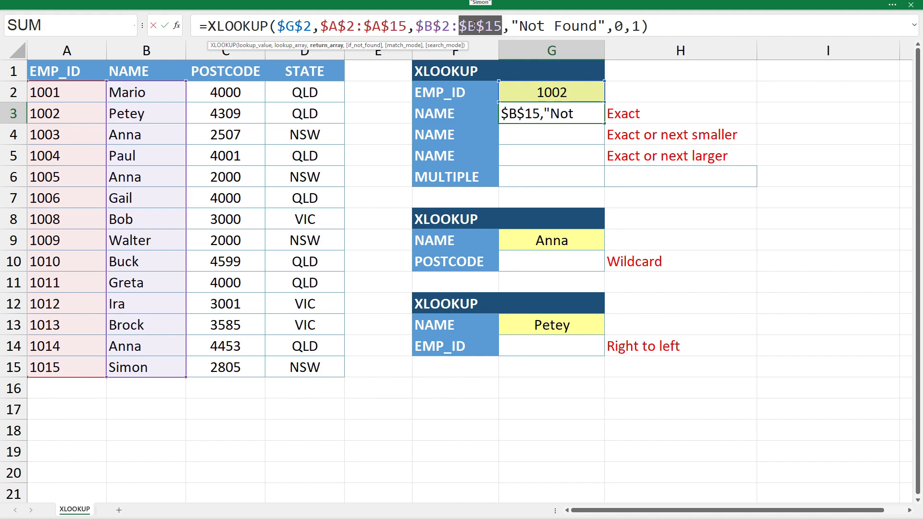
key(Return)
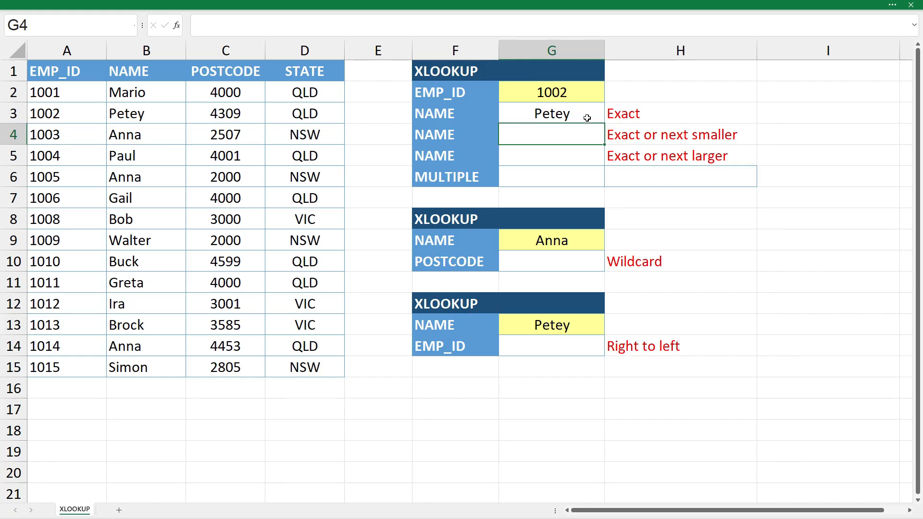
Copy the XLOOKUP formula from G3 down into G4
click(590, 118)
drag(602, 124, 594, 140)
click(593, 139)
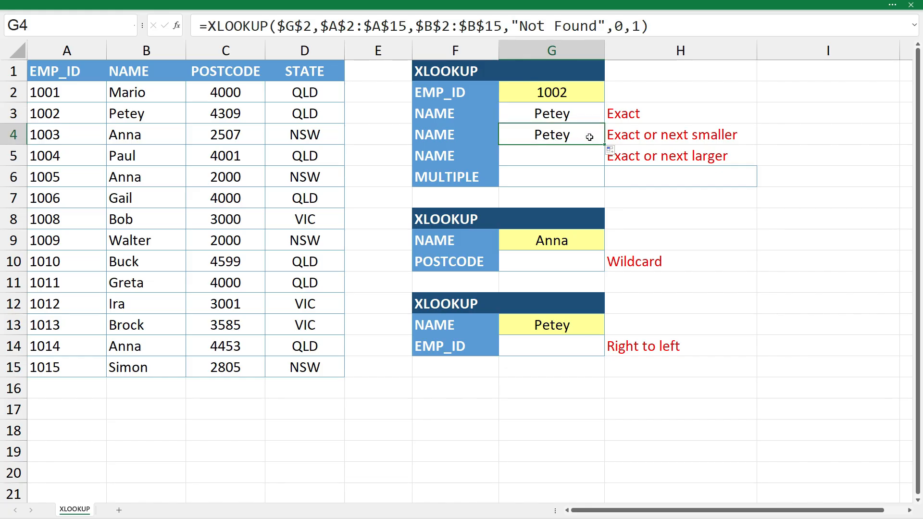
Change the match mode in the G4 formula to -1 (exact match or next smaller item) and review the formula
click(552, 26)
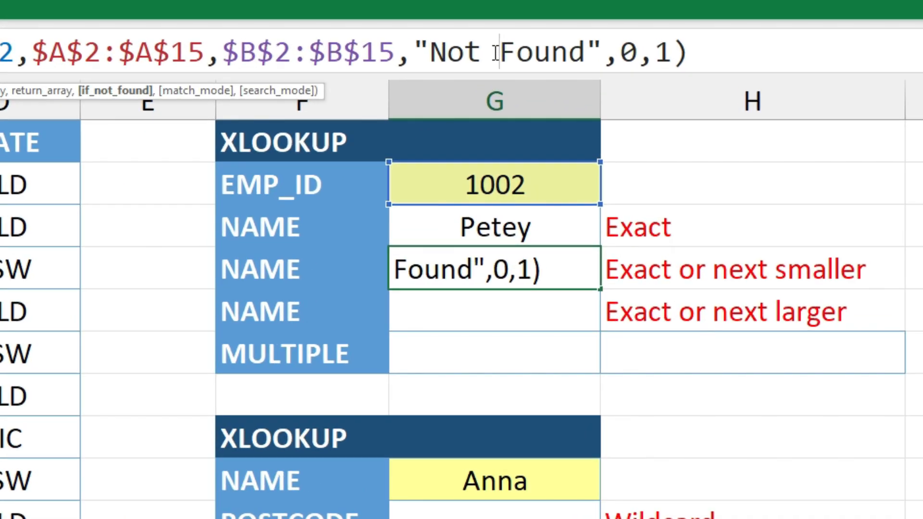
double_click(629, 52)
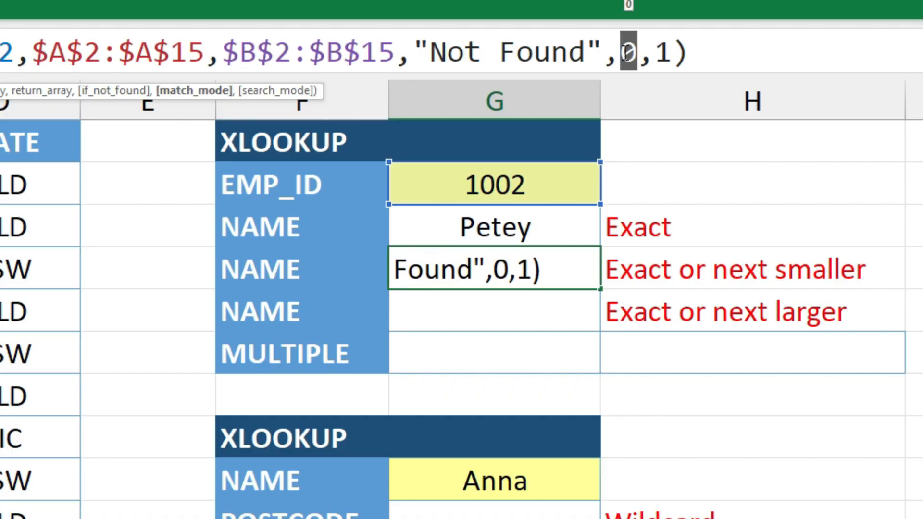
key(BackSpace)
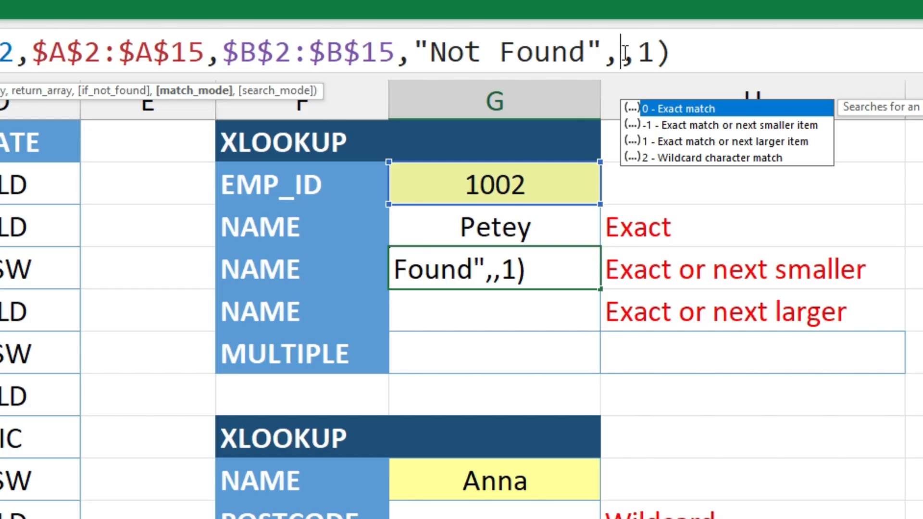
text(-1)
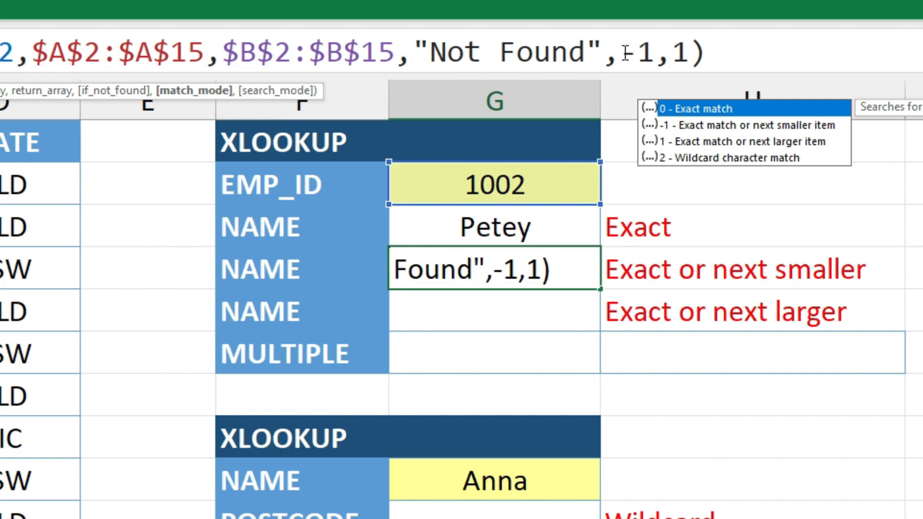
key(Return)
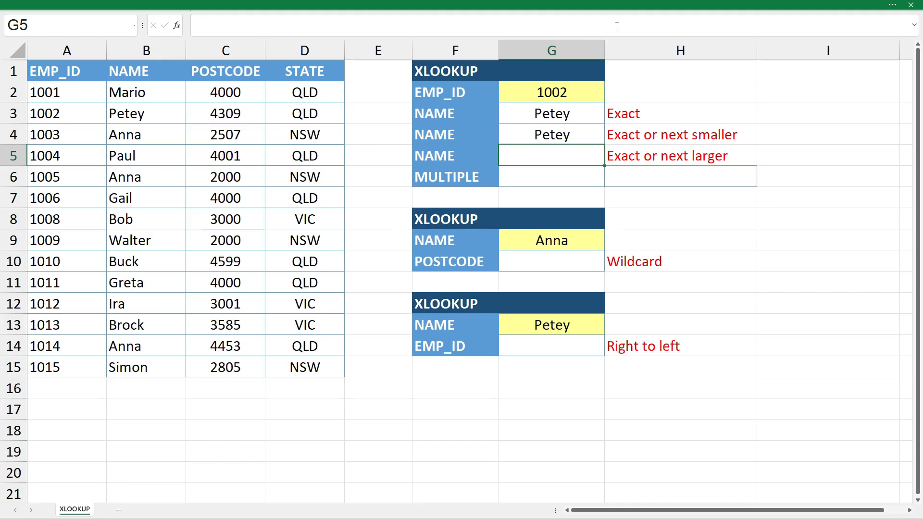
click(582, 131)
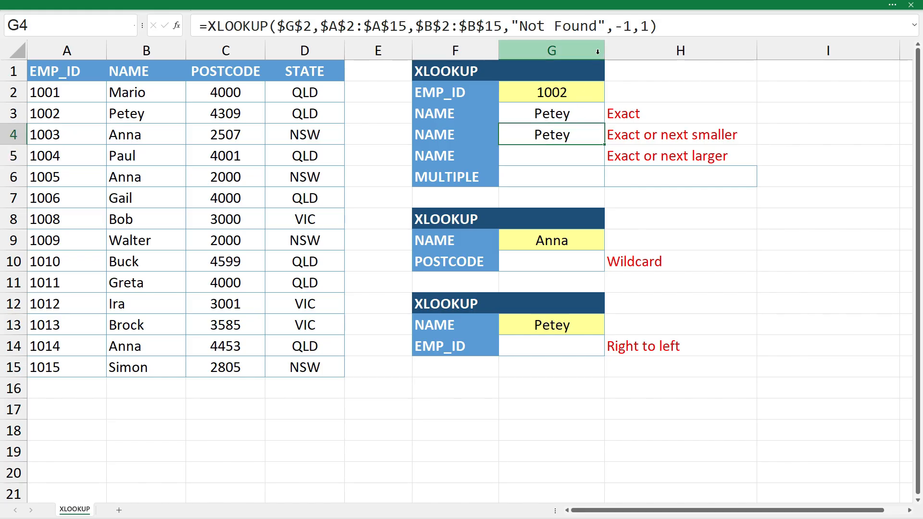
click(599, 27)
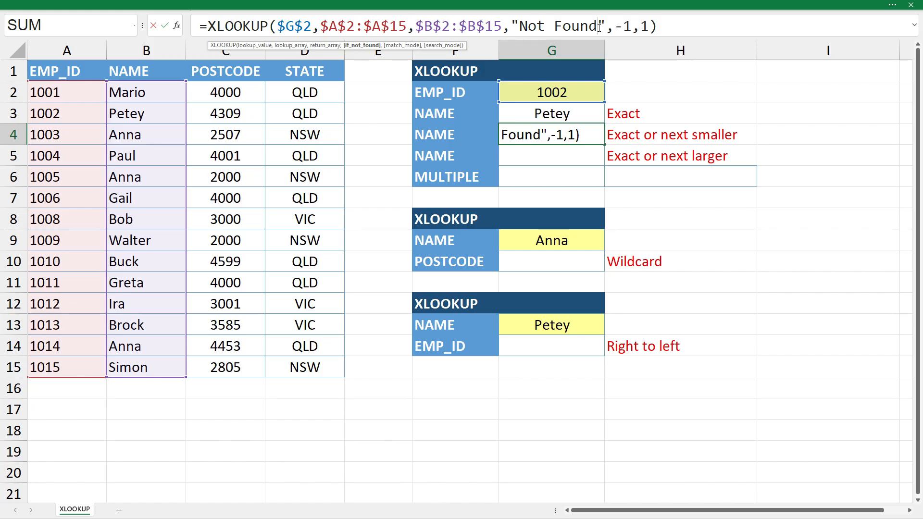
key(Escape)
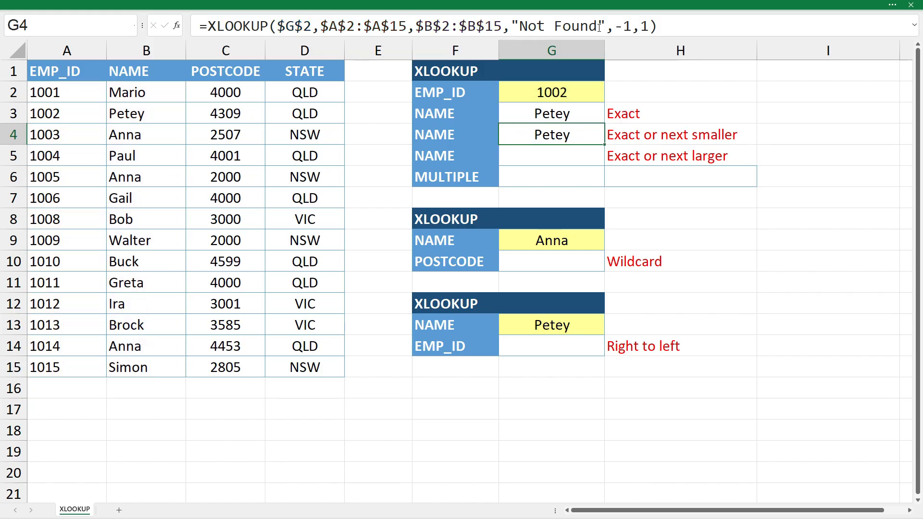
Set the EMP_ID lookup value in G2 to 1007 to test the next-smaller match
click(586, 95)
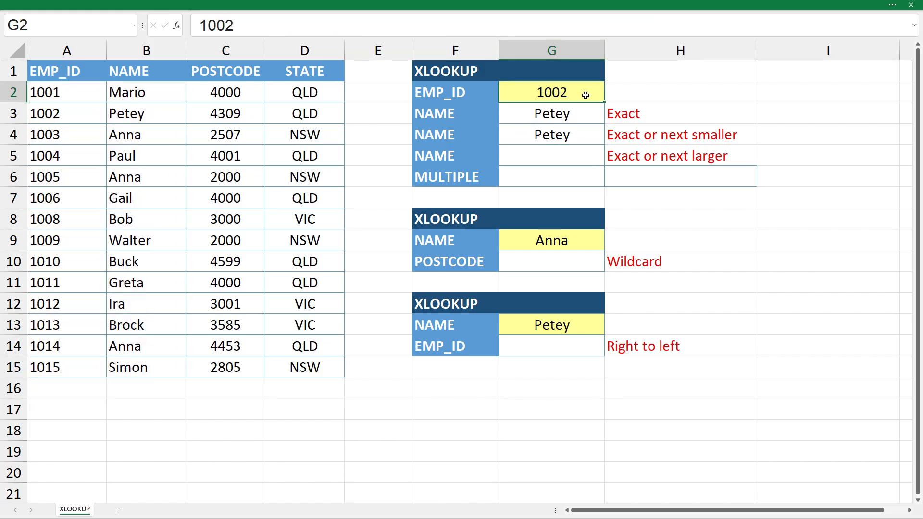
double_click(585, 95)
key(BackSpace)
text(7)
key(Return)
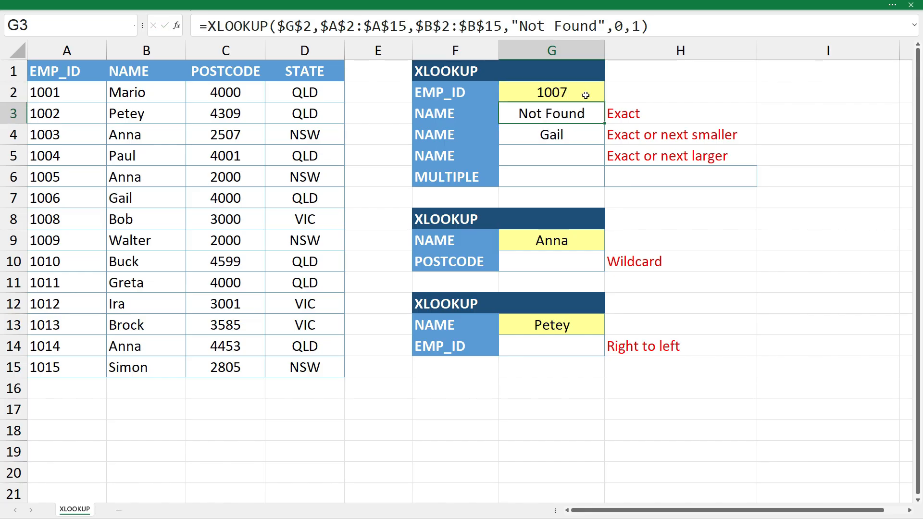
Copy the XLOOKUP formula from G4 down into G5
click(581, 136)
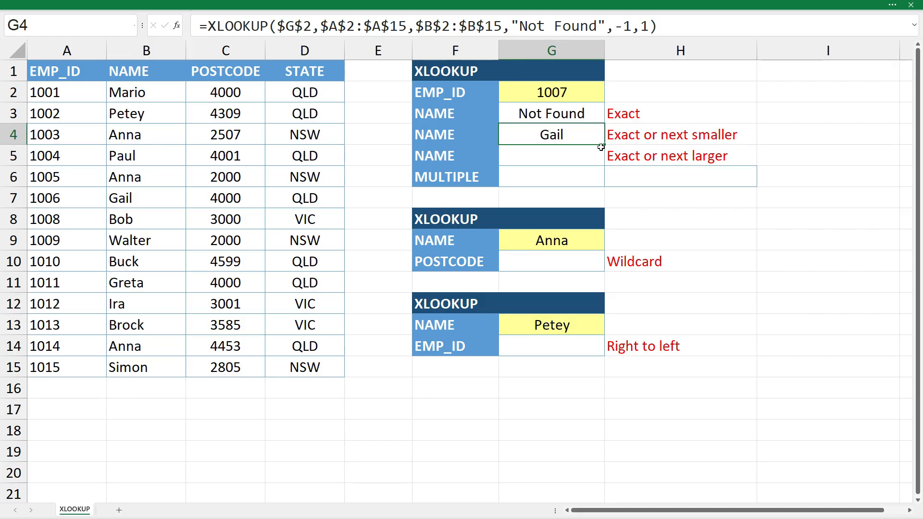
drag(604, 145, 596, 155)
click(582, 156)
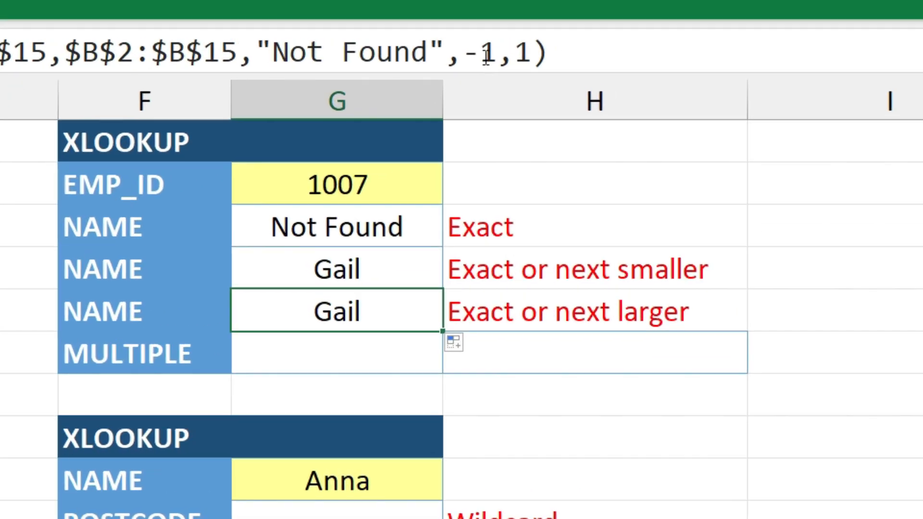
Change the match mode in the G5 formula to 1 (exact match or next larger item)
click(621, 26)
double_click(621, 26)
key(shift+Left)
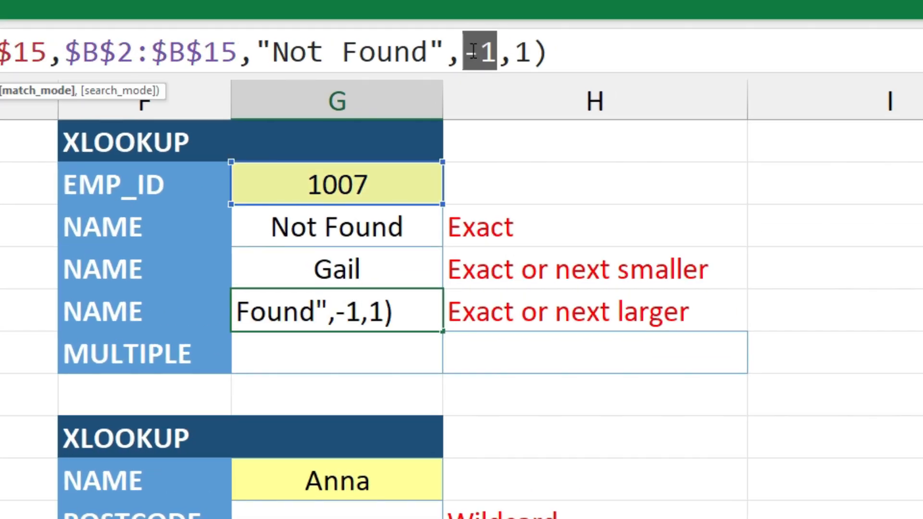
key(BackSpace)
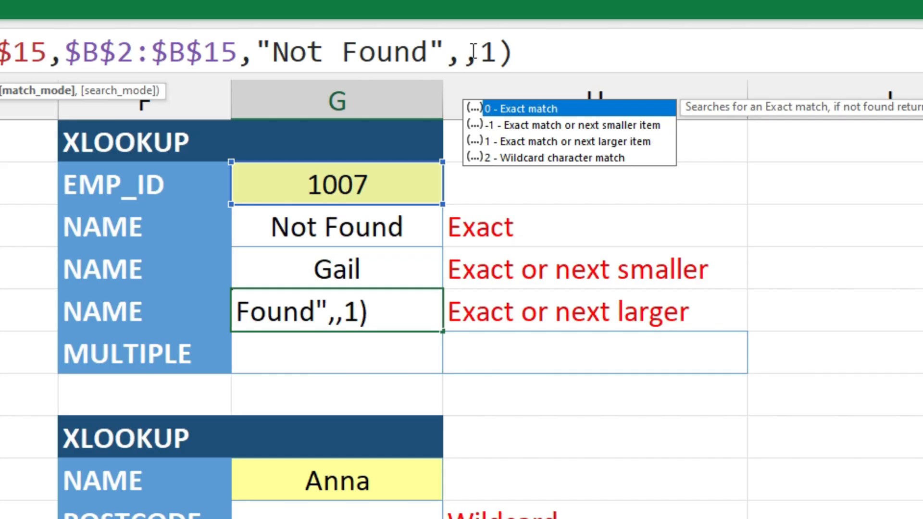
text(1)
key(Return)
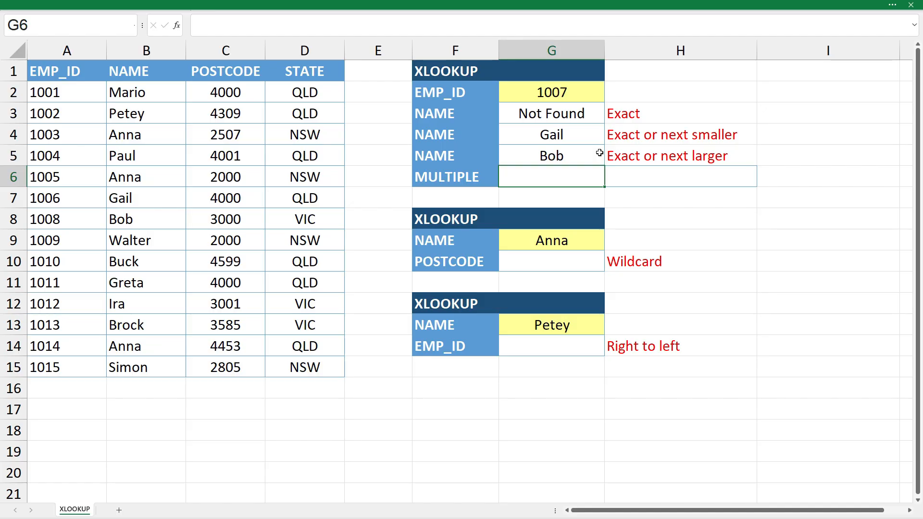
Set the EMP_ID lookup value in G2 to 1002 and check the next-larger formula in G5
click(582, 93)
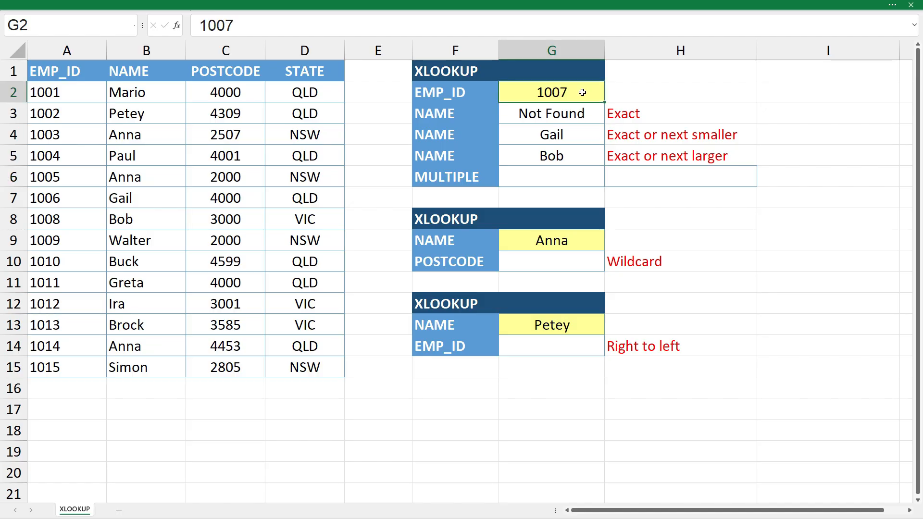
text(1002)
key(Return)
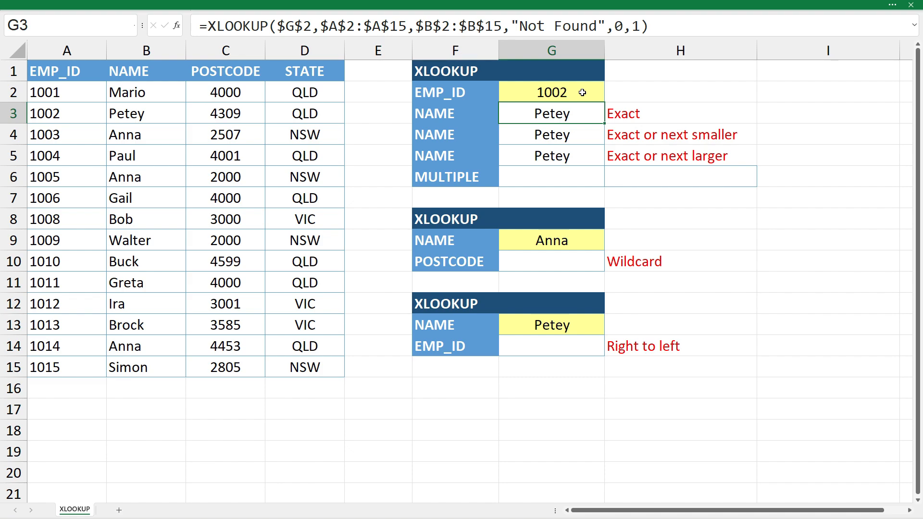
click(587, 157)
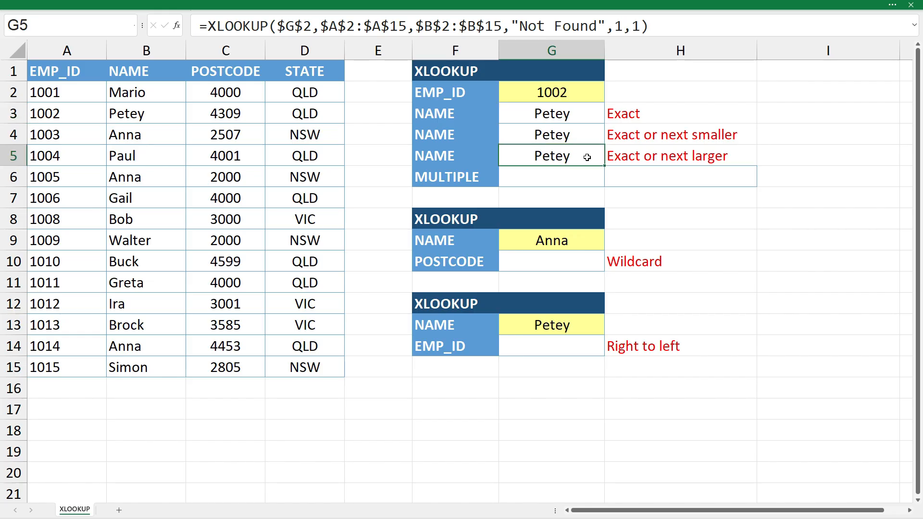
Start an XLOOKUP formula in G6 with G2 as the lookup value and A2:A15 as the lookup array
click(561, 176)
text(=x)
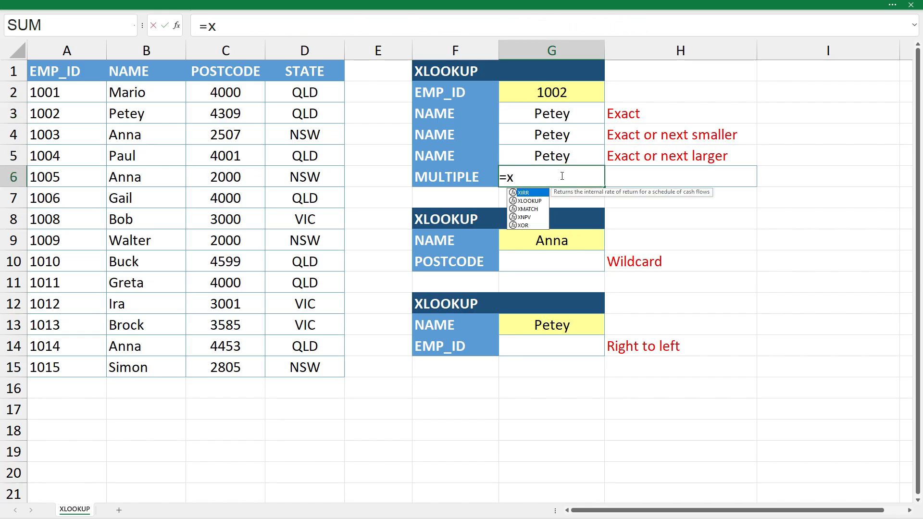
text(lookup()
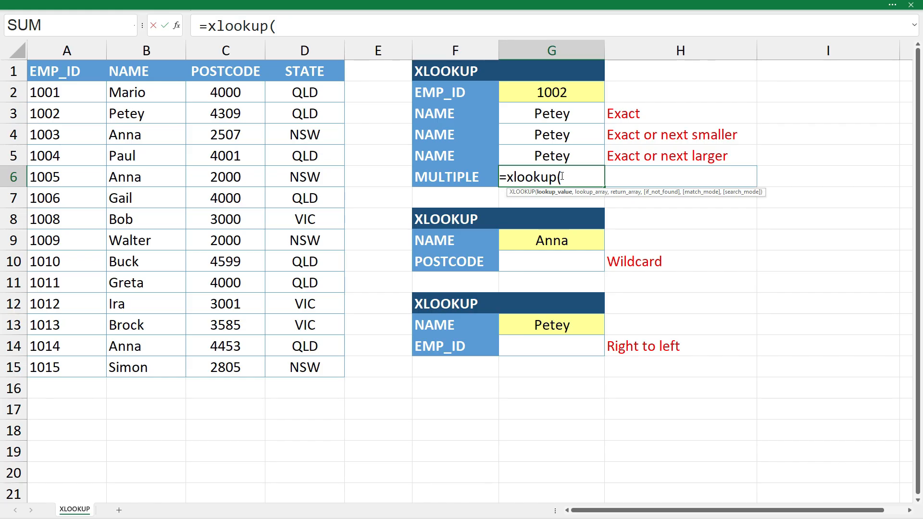
click(568, 94)
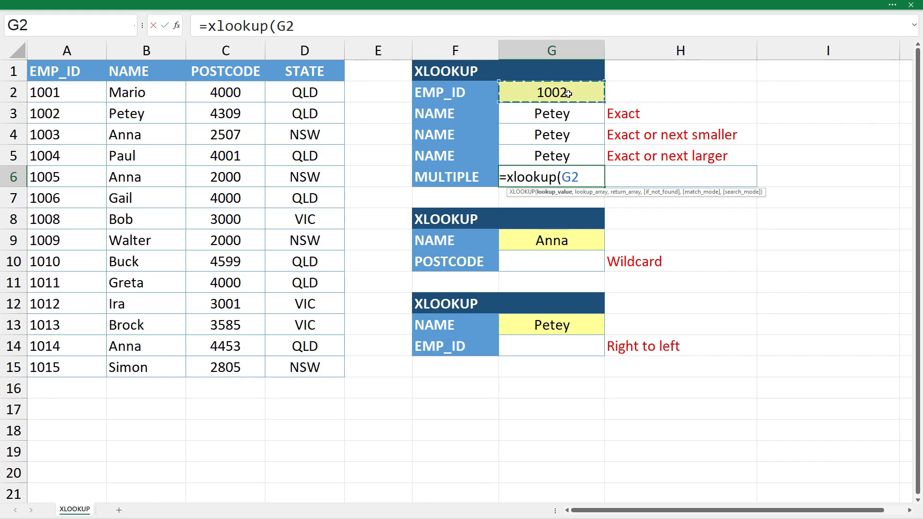
text(,)
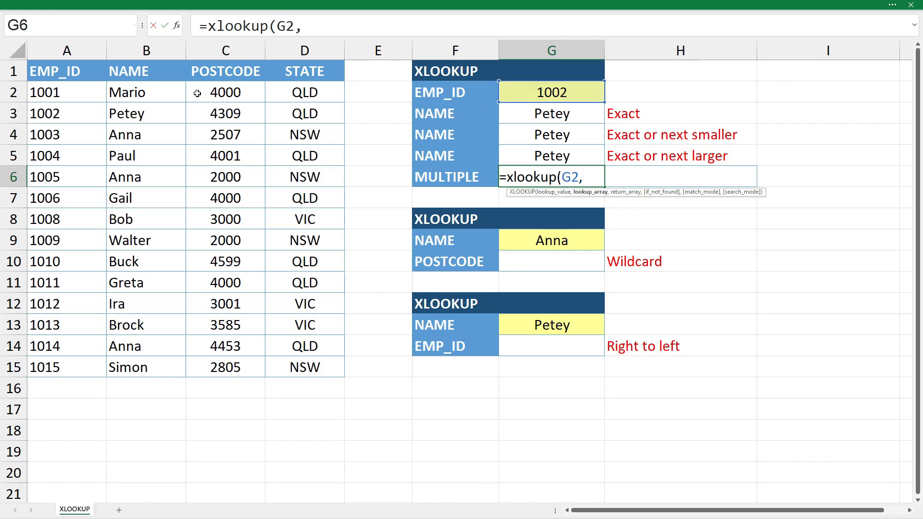
drag(76, 92, 74, 364)
text(,)
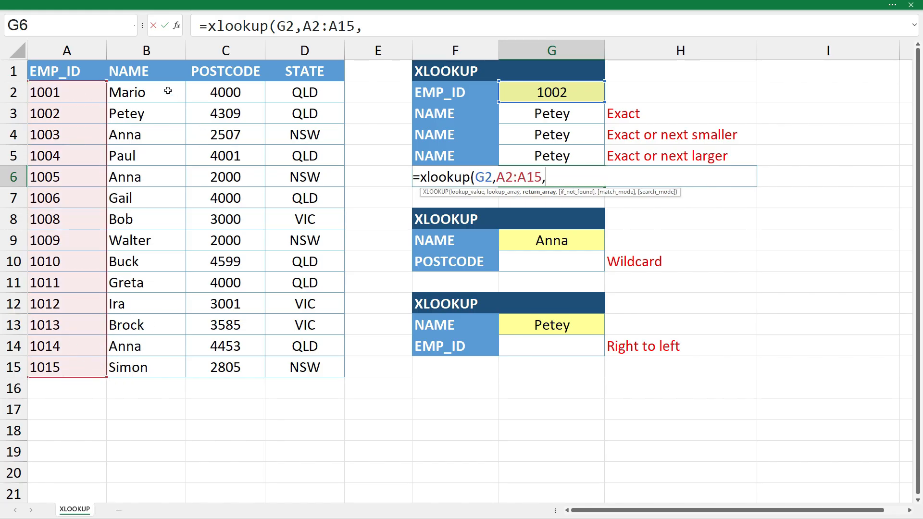
Complete the G6 formula with return array B2:C15, "Not Found", match mode 0 and search mode 1, and review it
drag(168, 91, 214, 361)
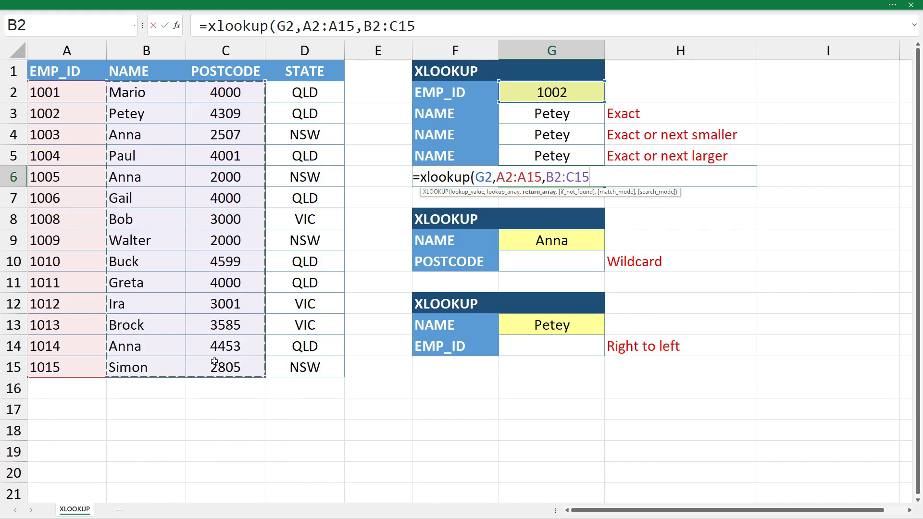
text(,)
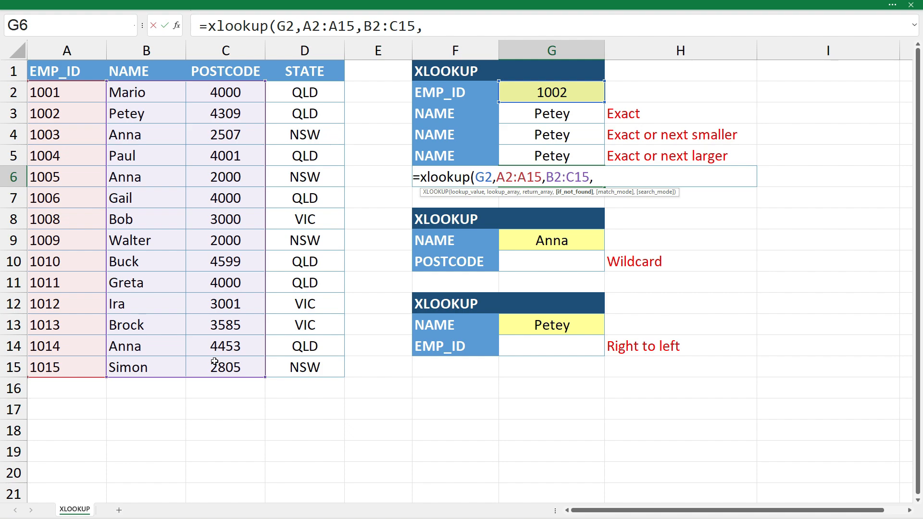
text("Not Found",)
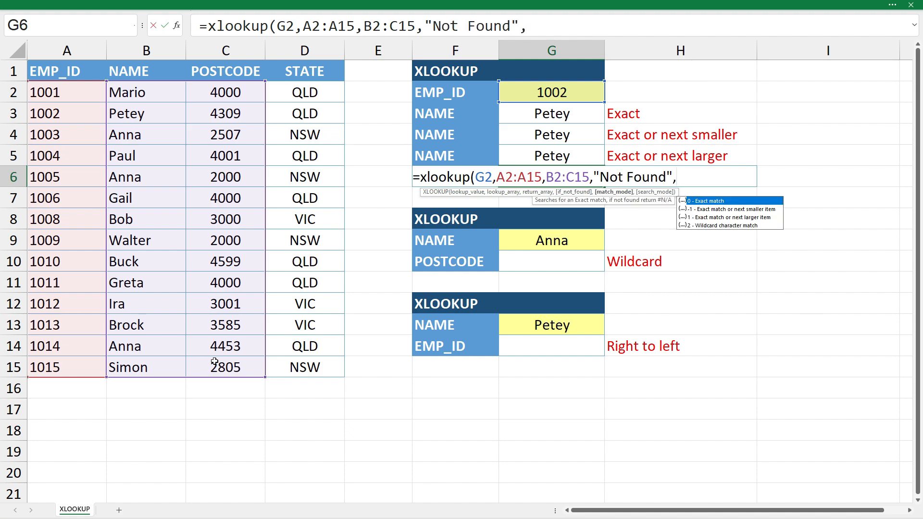
text(0,)
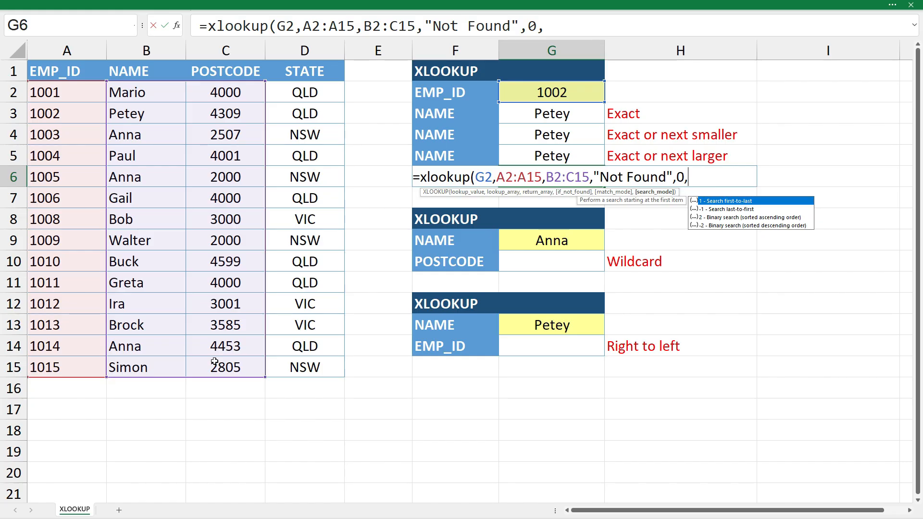
text(1))
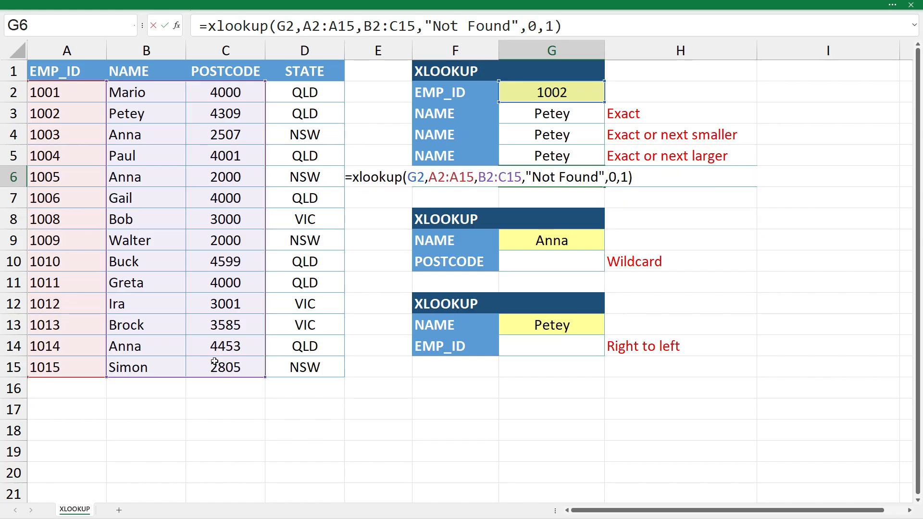
key(Return)
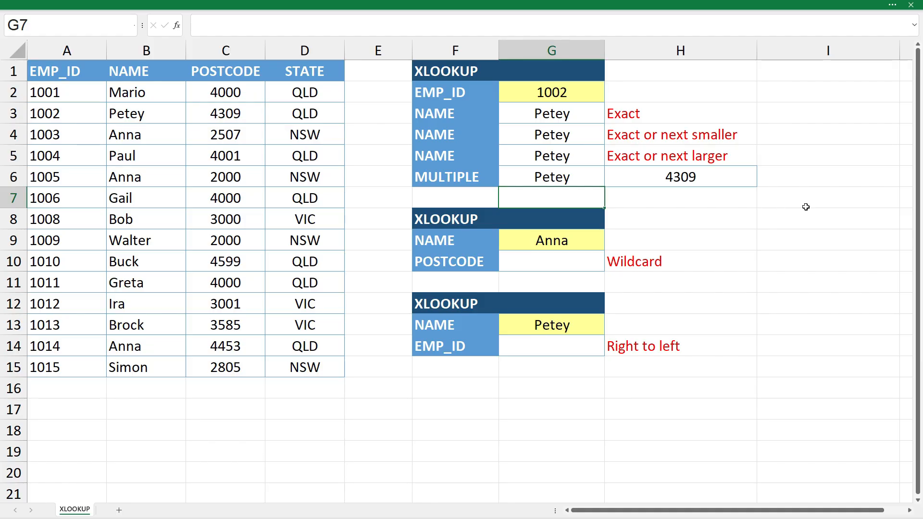
click(580, 175)
click(521, 23)
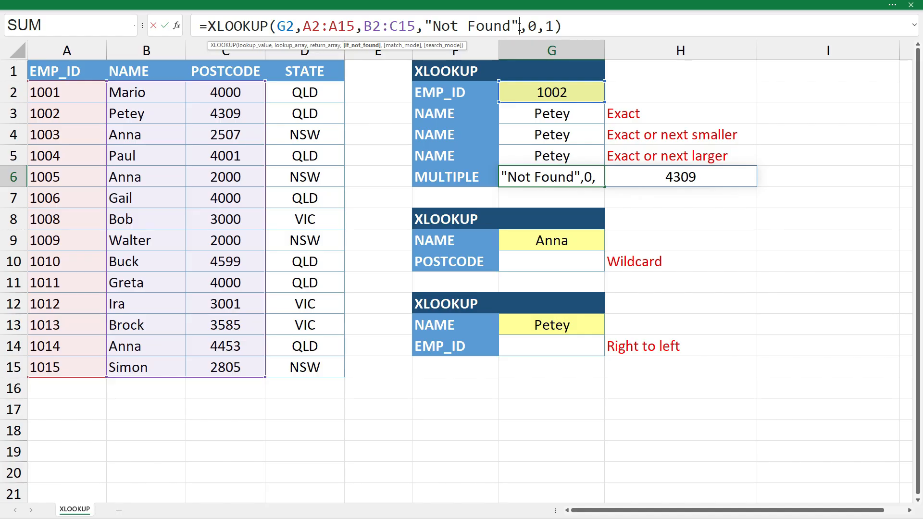
key(ctrl+Return)
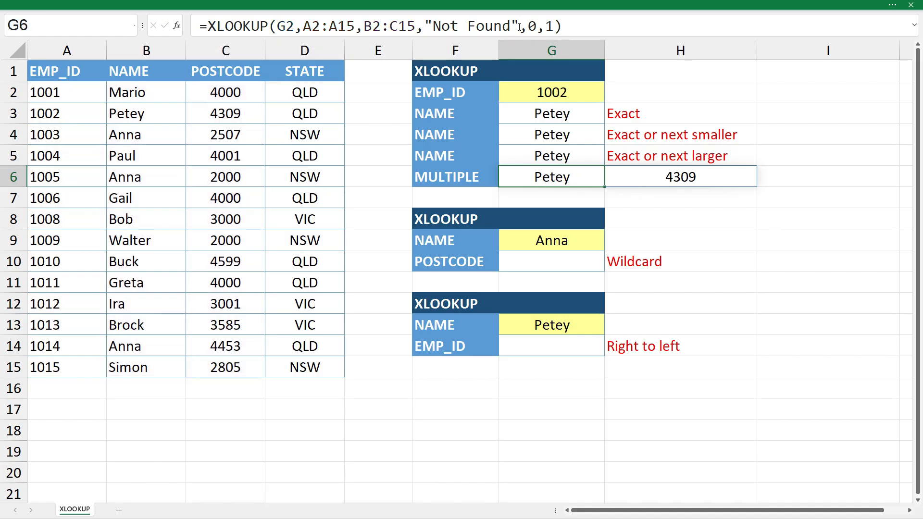
click(573, 197)
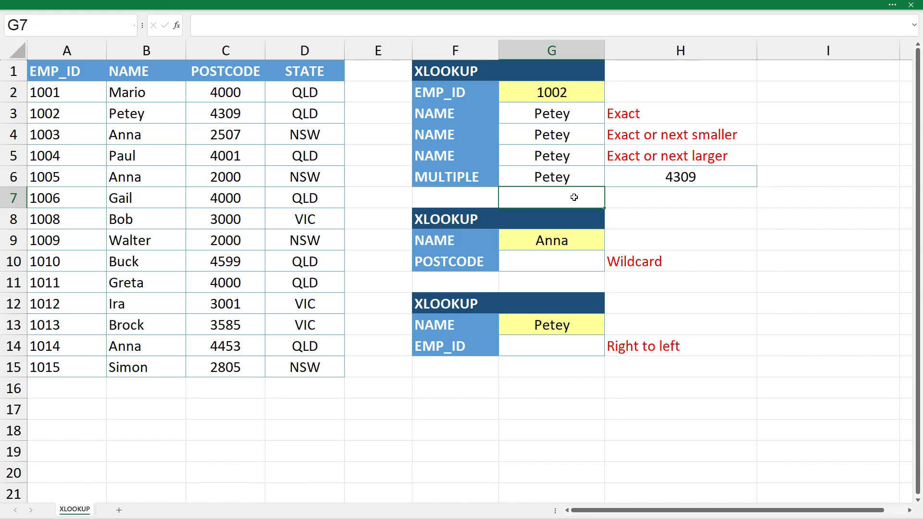
Start a wildcard XLOOKUP formula in G10 with lookup value G9&"*" and lookup array B2:B15
click(557, 259)
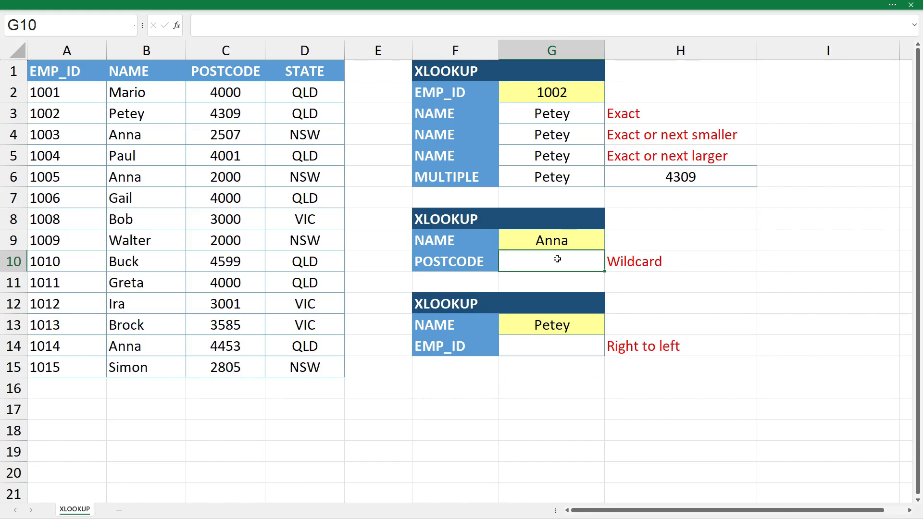
text(=xlookup()
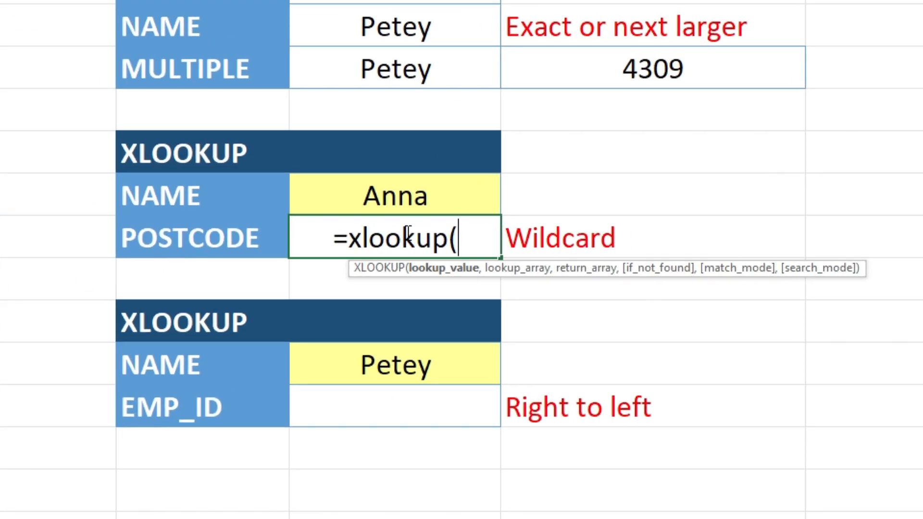
click(423, 194)
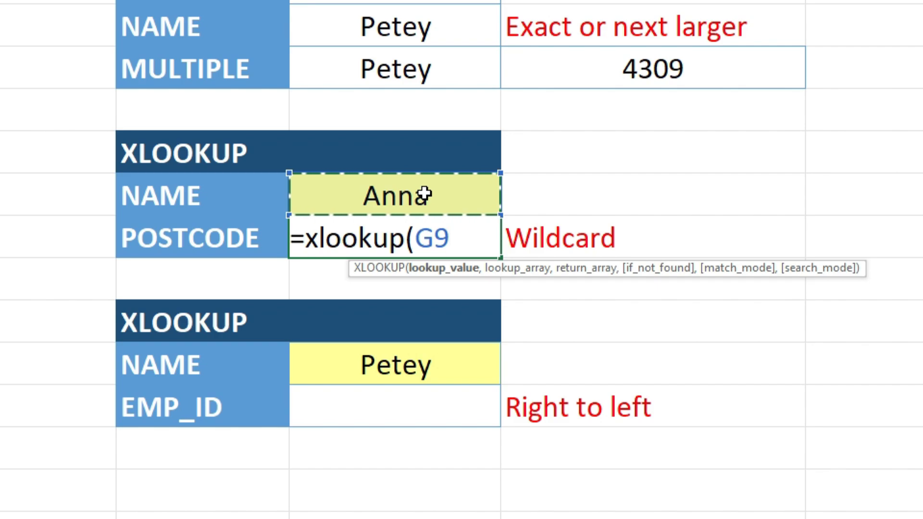
text(&)
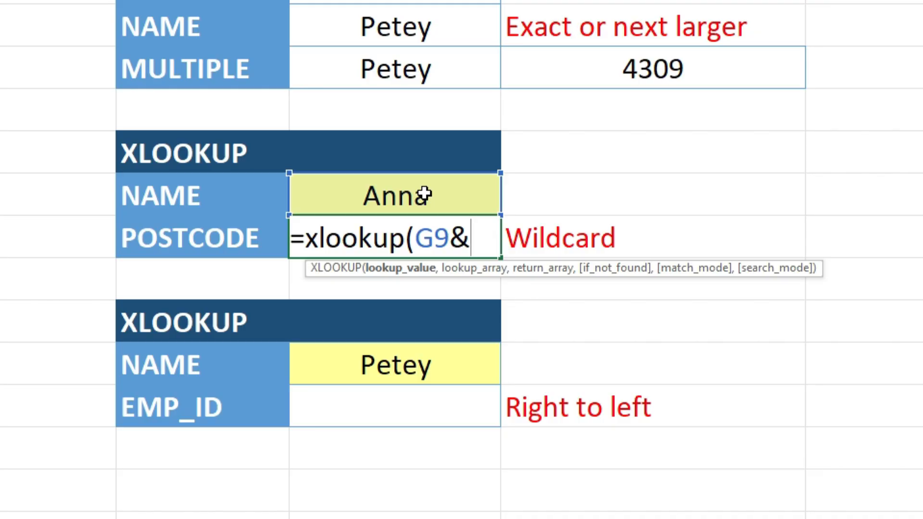
text("*")
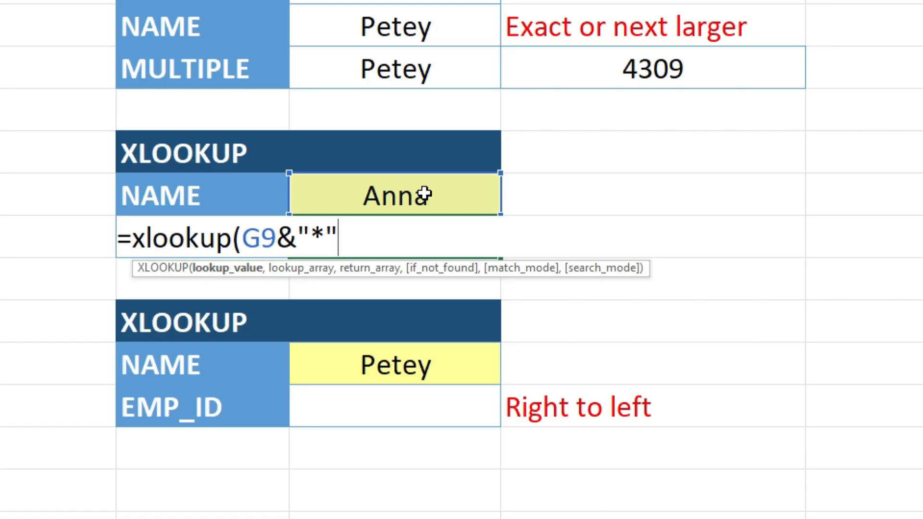
text(,)
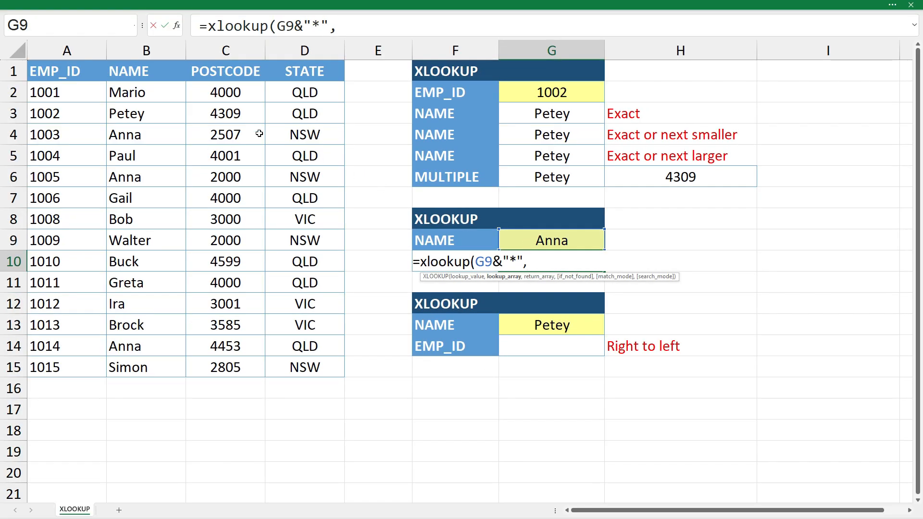
drag(159, 95, 155, 368)
text(,)
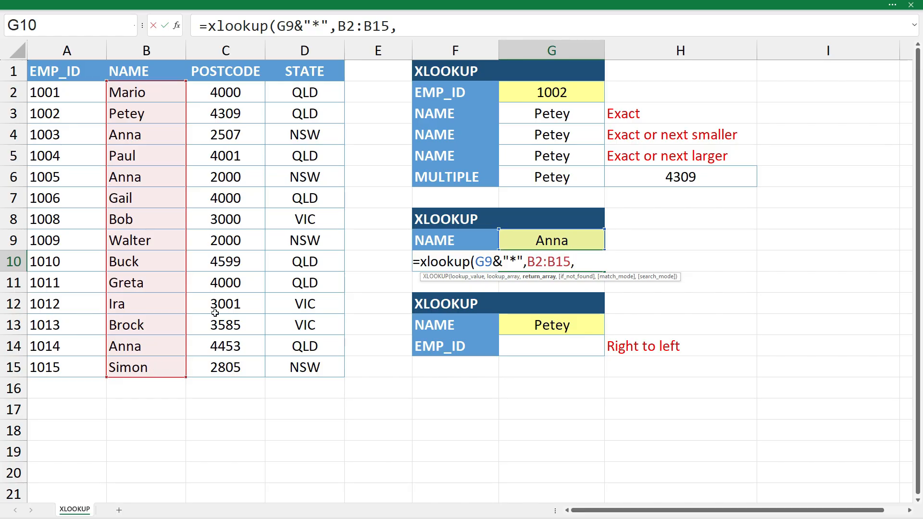
Complete the G10 formula with return array C2:C15, "Not Found", match mode 2 (wildcard) and search mode 1
drag(249, 92, 227, 369)
text(,)
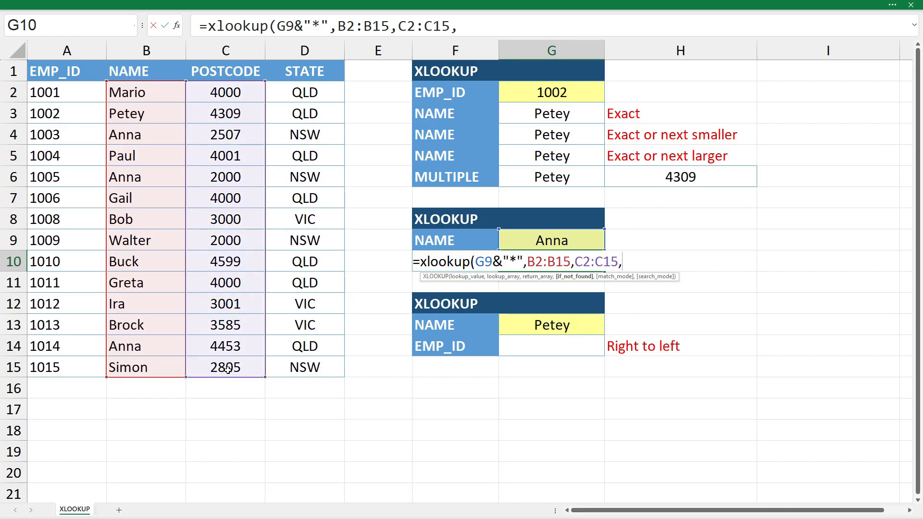
text("Not Found",)
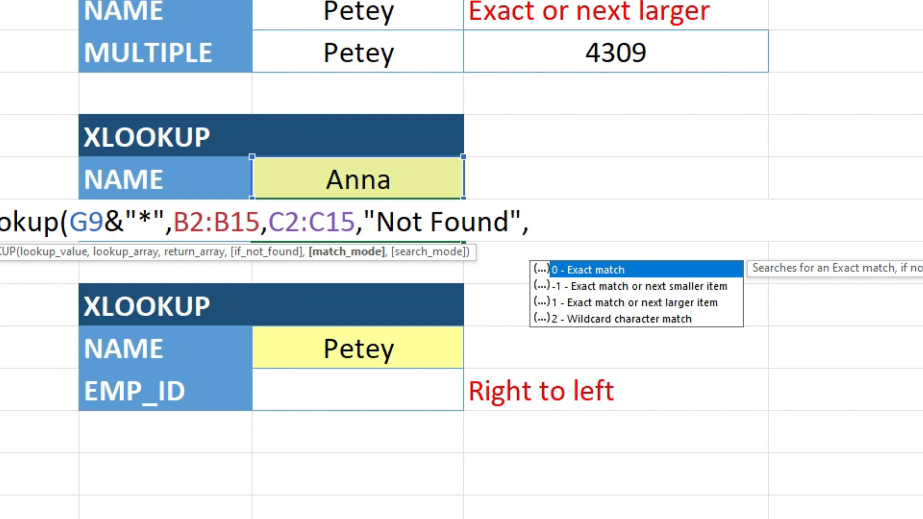
text(2,)
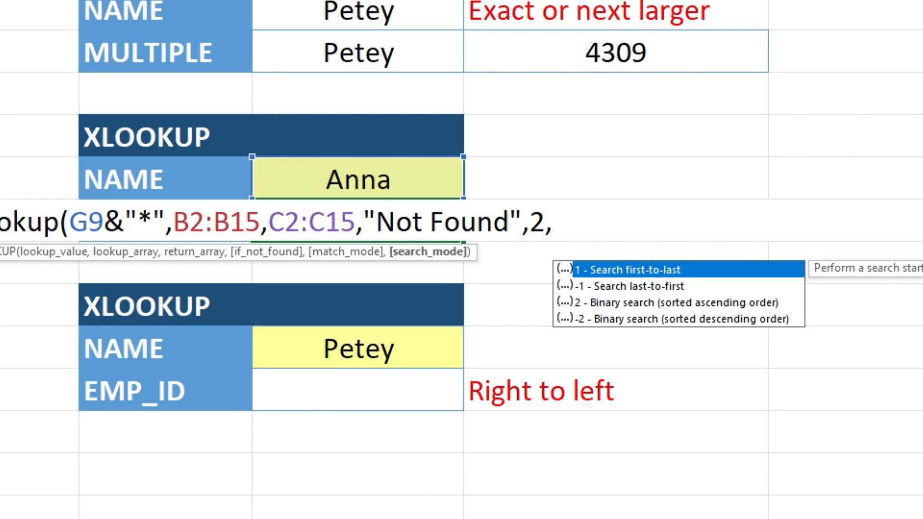
text(1)
key(Return)
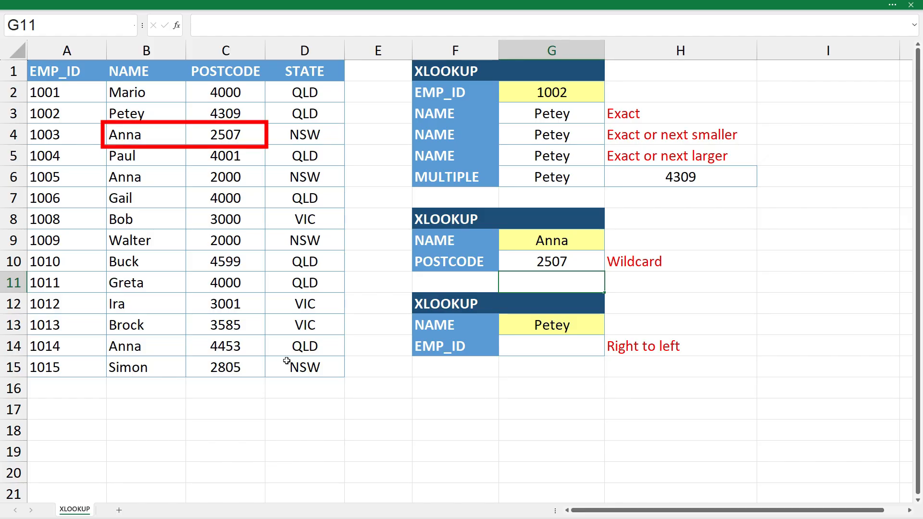
Shorten the lookup name in G9 to "An" to test the wildcard match
click(572, 237)
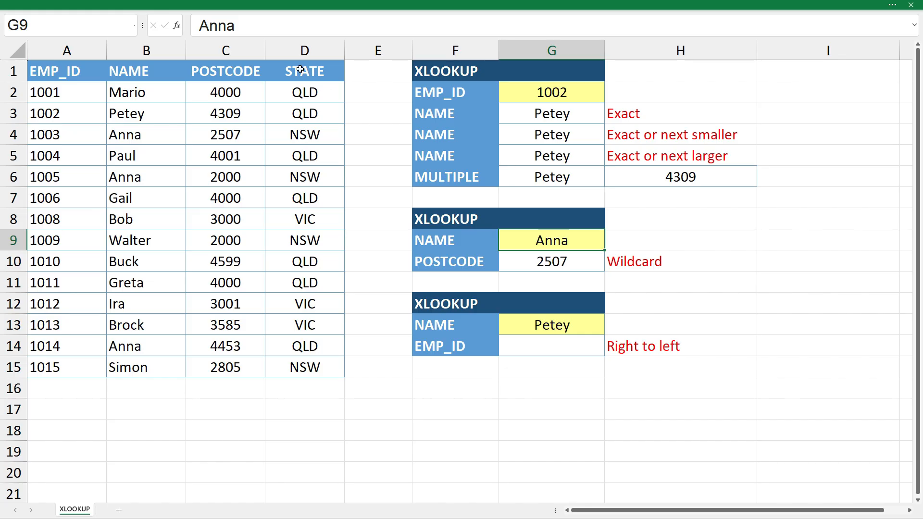
click(234, 26)
key(BackSpace)
key(BackSpace)
key(Return)
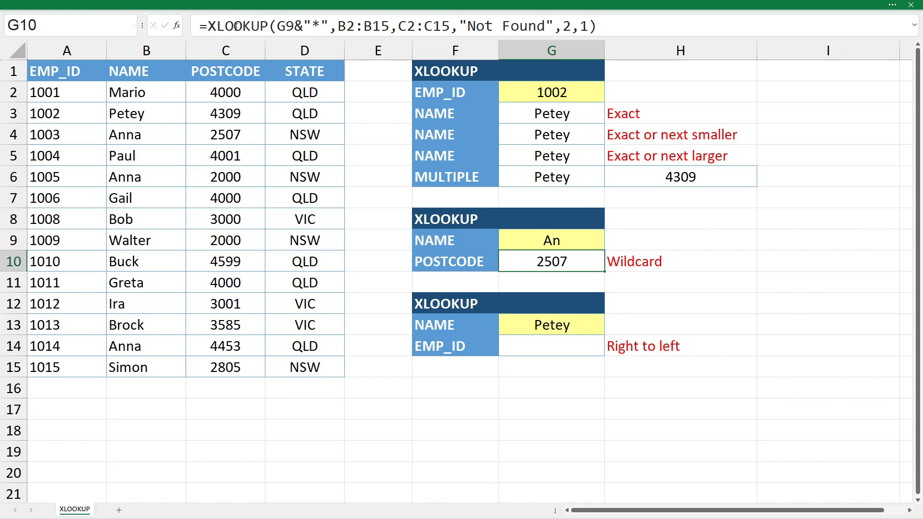
Review the match mode argument of the wildcard XLOOKUP formula in G10 without changing it
click(778, 263)
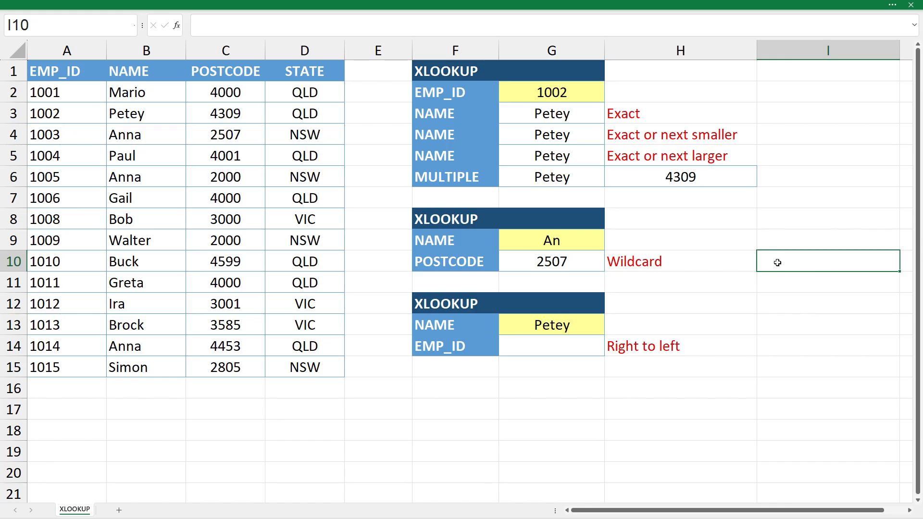
click(586, 258)
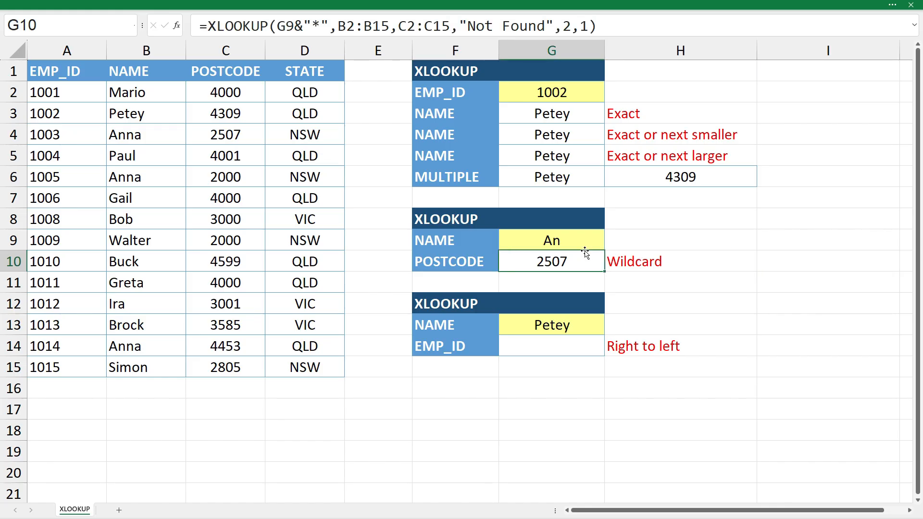
click(560, 30)
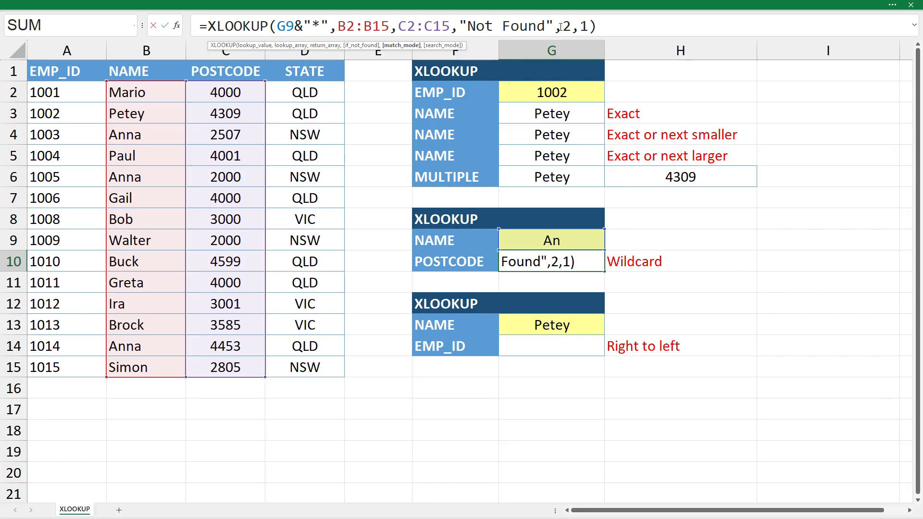
key(Escape)
Set the lookup name in G9 to "na" to test the wildcard with letters from the end of a name
key(Up)
text(na)
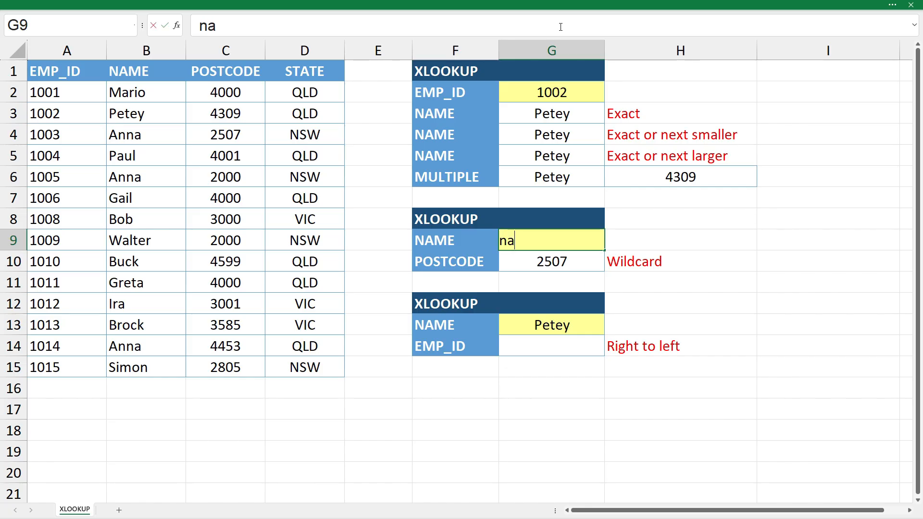
key(Return)
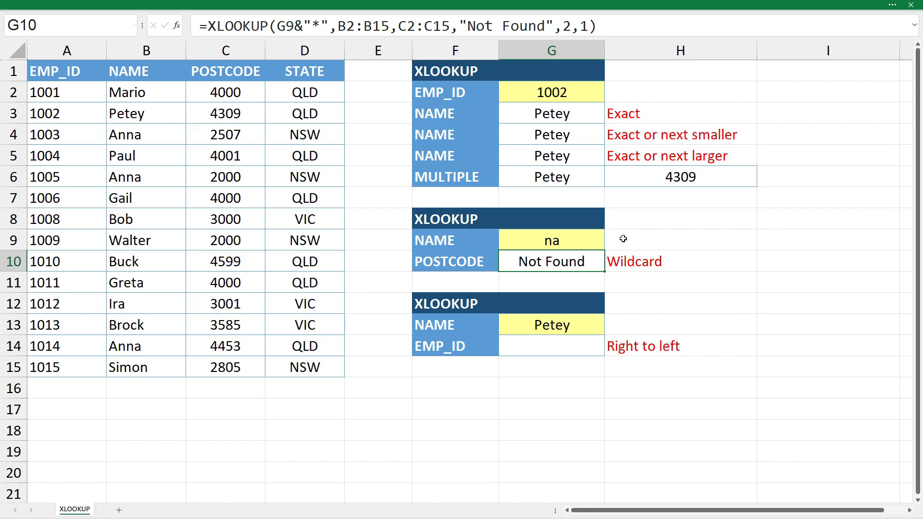
Replace the lookup name in G9 with "Gr" to test the wildcard match on a name's first letters
click(585, 241)
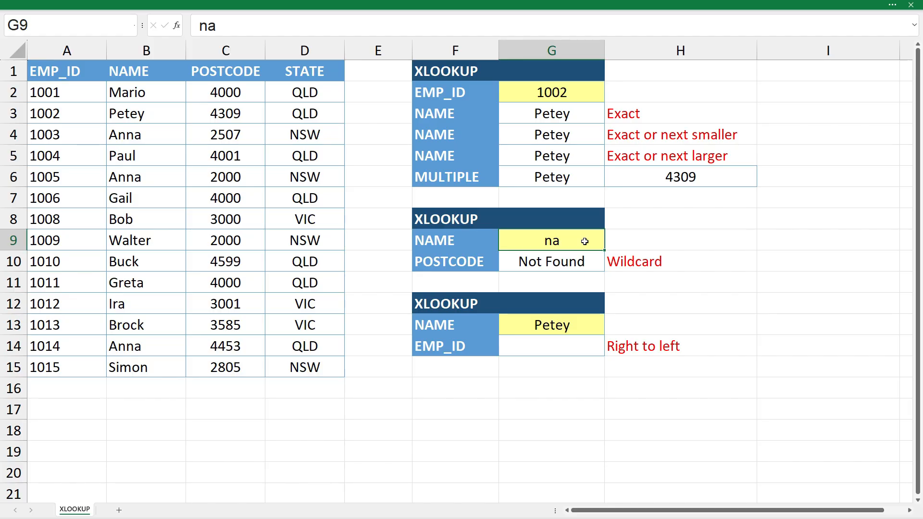
text(Gr)
key(Return)
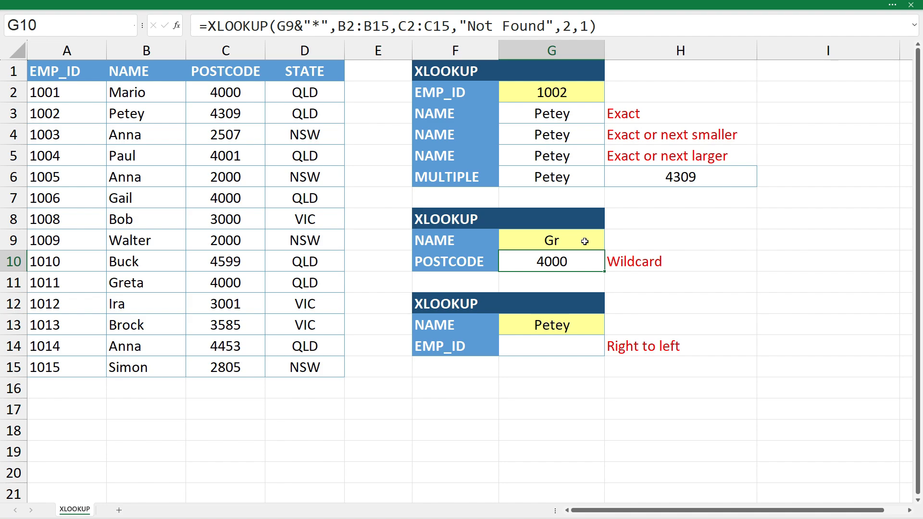
Start a right-to-left XLOOKUP formula in G14 with lookup value G13 and lookup array B2:B15
click(564, 344)
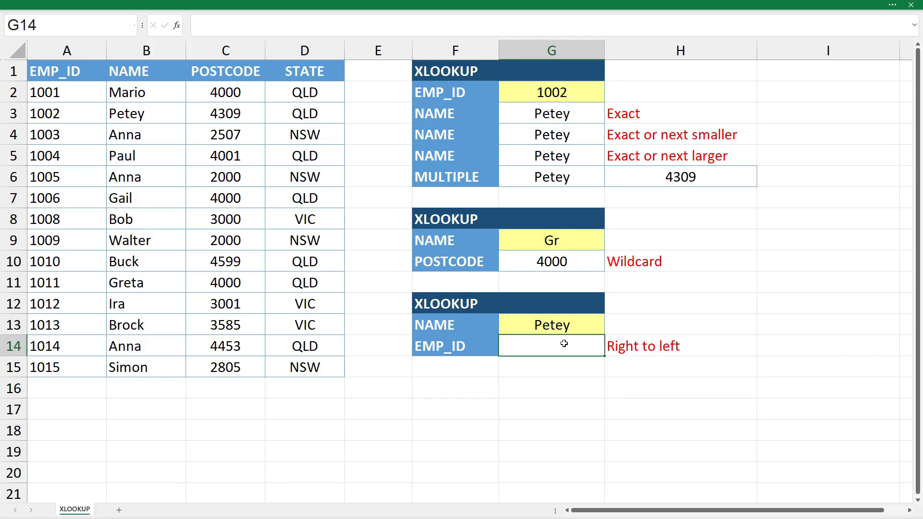
text(=xlookup()
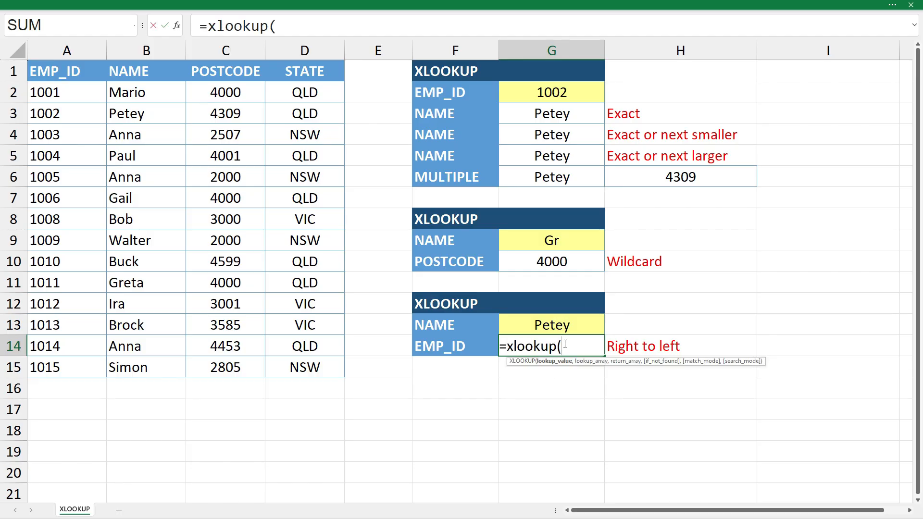
click(561, 326)
text(,)
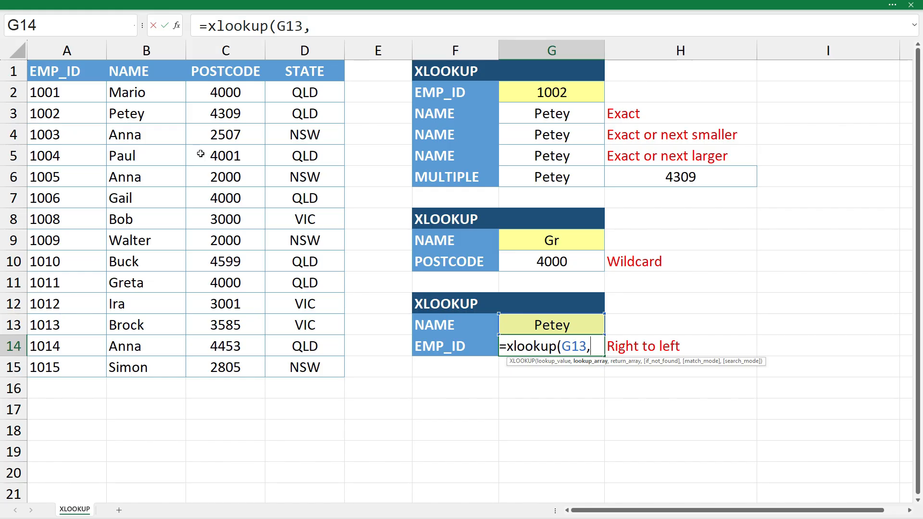
click(166, 96)
drag(165, 96, 157, 366)
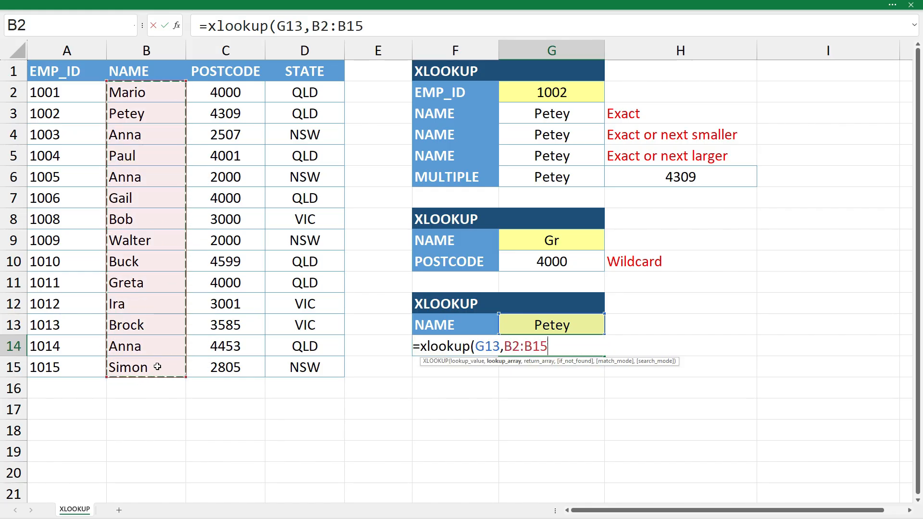
text(,)
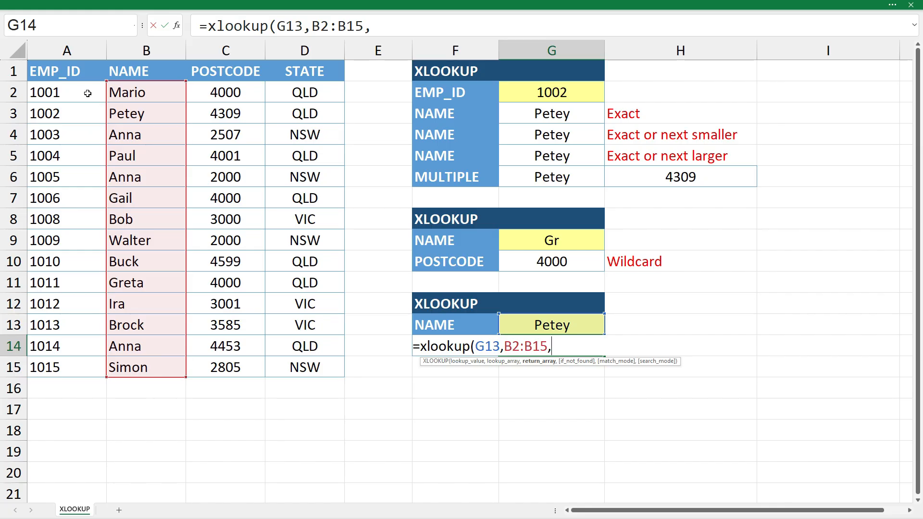
Complete the G14 formula with return array A2:A15, "Not Found", match mode 0 (exact match) and search mode 1 (first-to-last)
drag(89, 91, 82, 360)
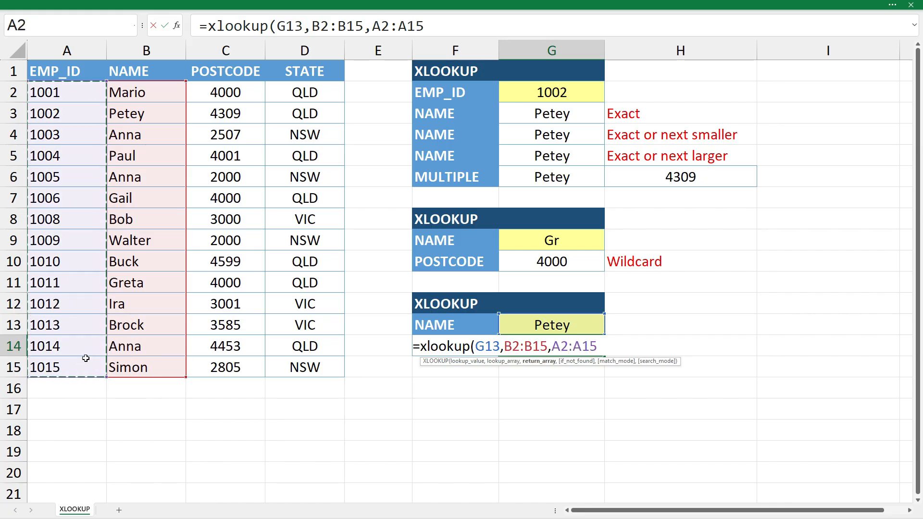
text(,"Not Found",)
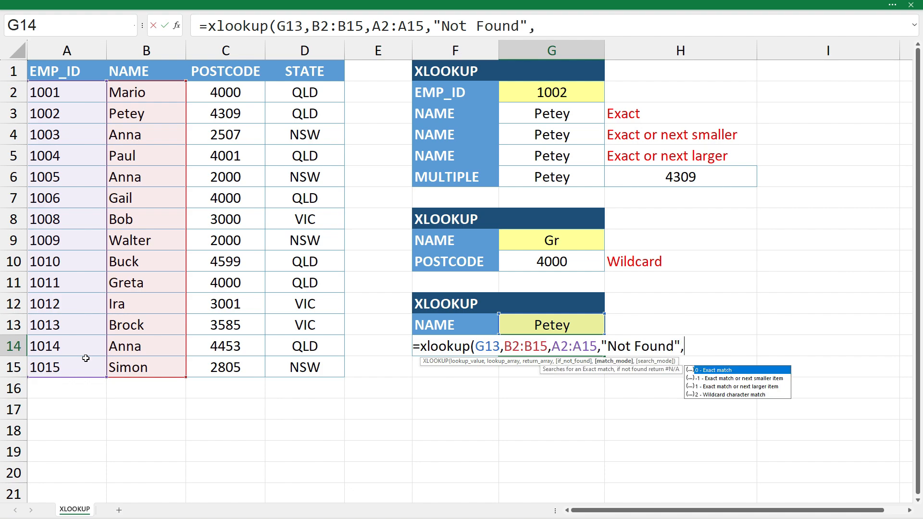
text(0,)
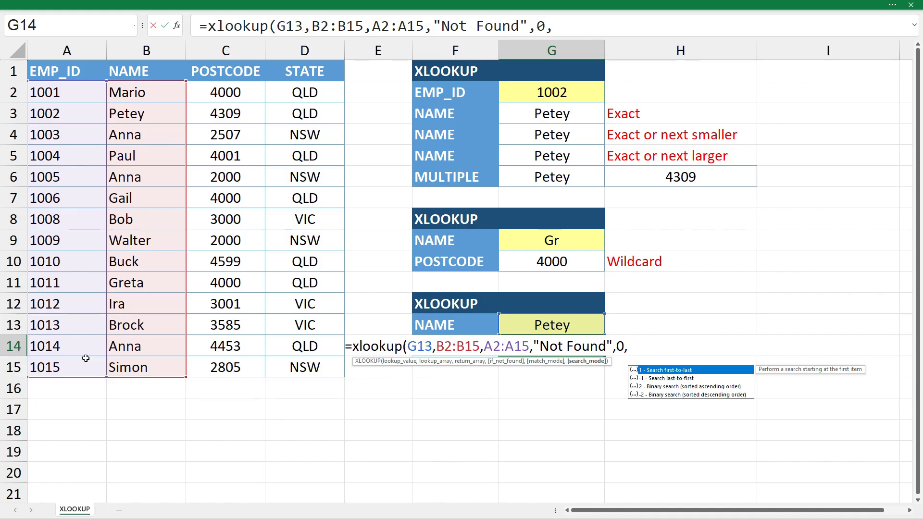
text(1))
key(Return)
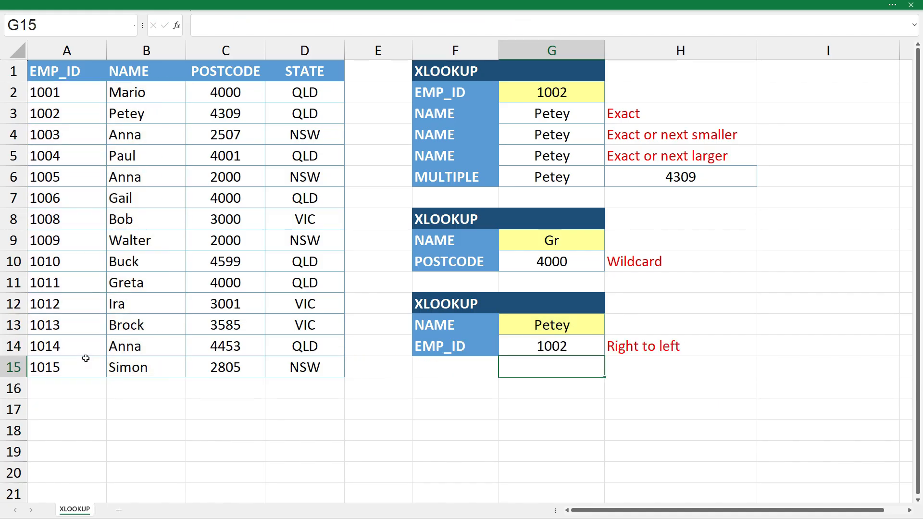
Review the right-to-left XLOOKUP formula in G14 and its return array, leaving the formula as it is
click(541, 329)
click(533, 344)
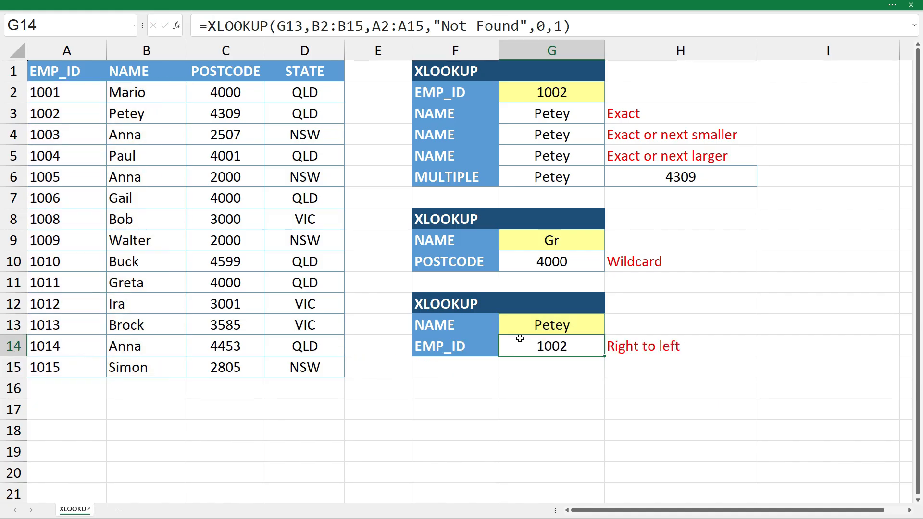
click(411, 26)
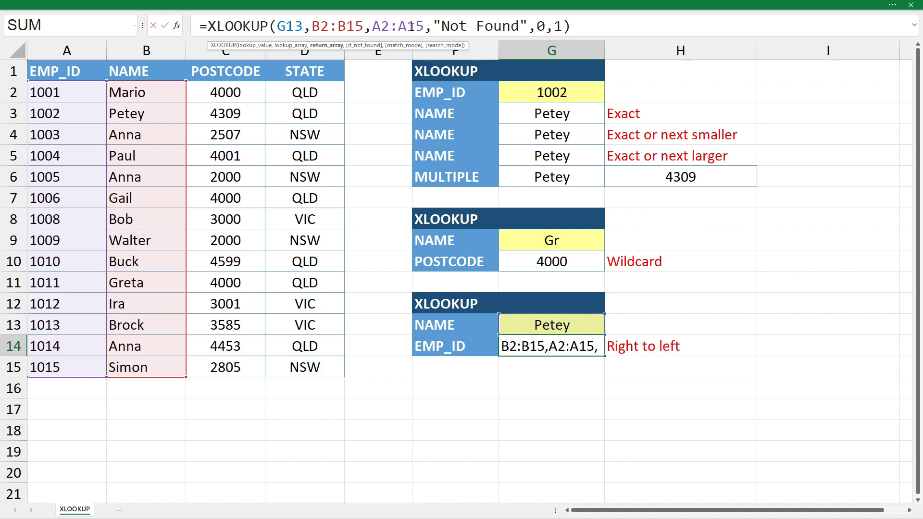
key(ctrl+Return)
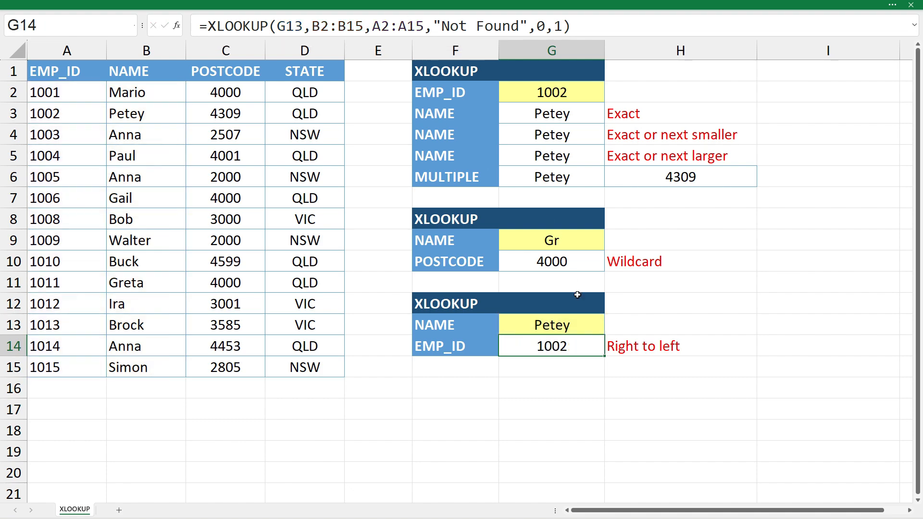
click(573, 404)
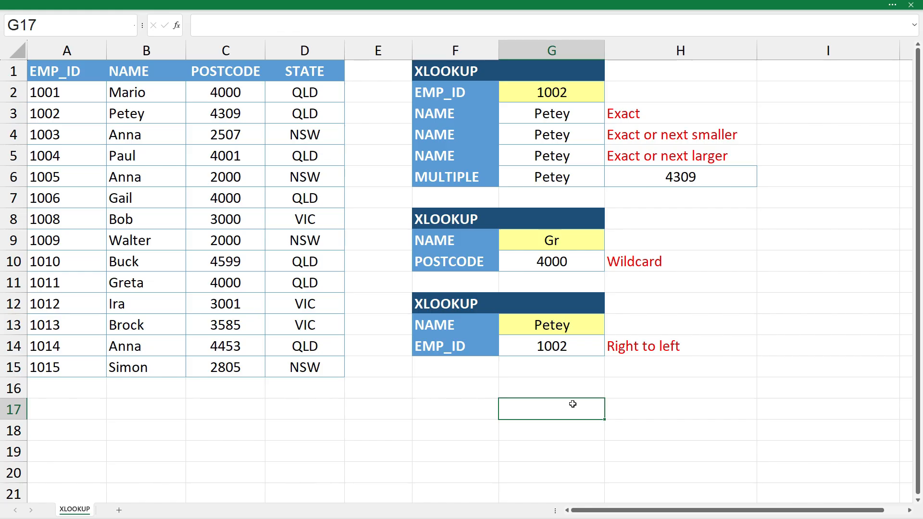